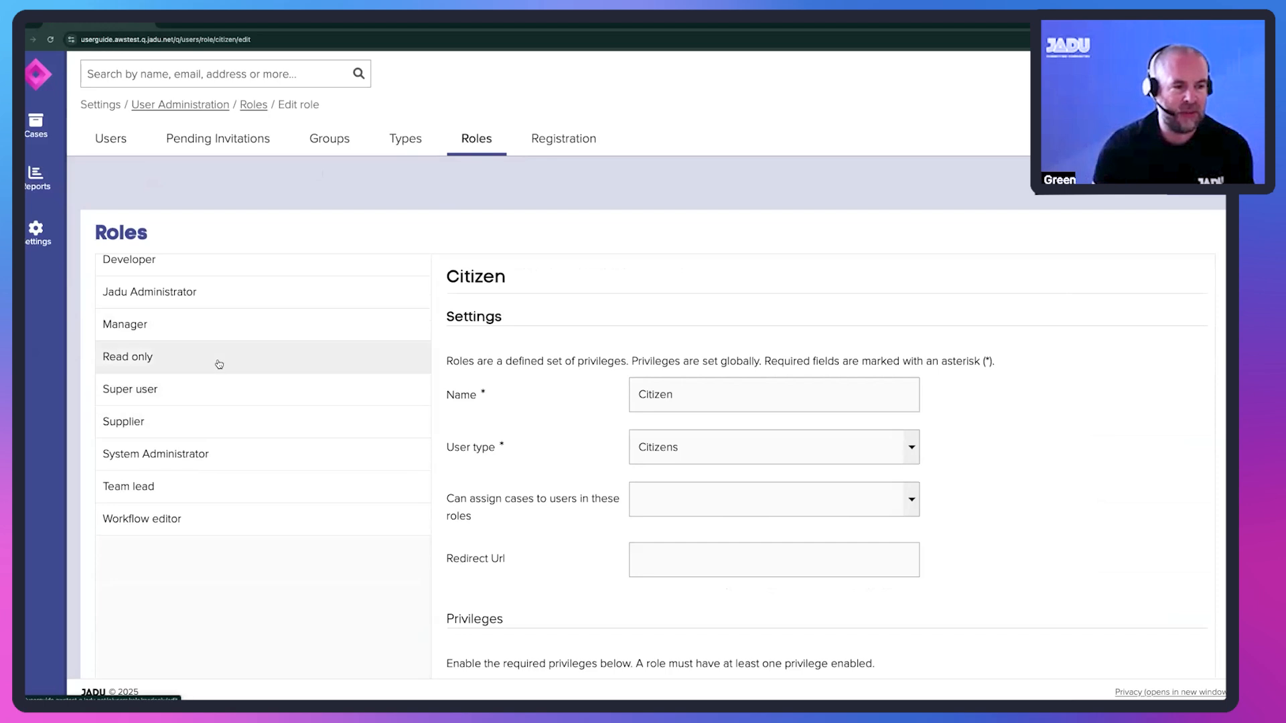
- Open the Settings privileges of the Team lead role
scroll(212, 536, "down", 1)
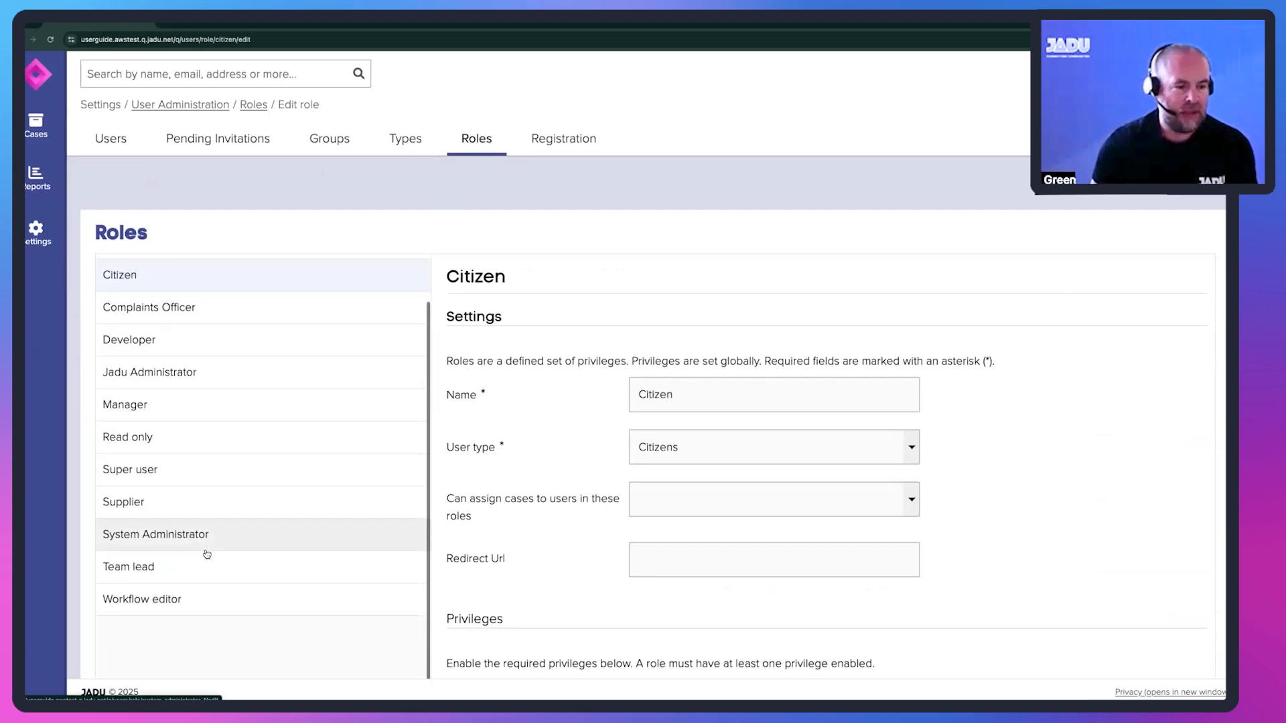
left_click(209, 564)
scroll(509, 435, "down", 5)
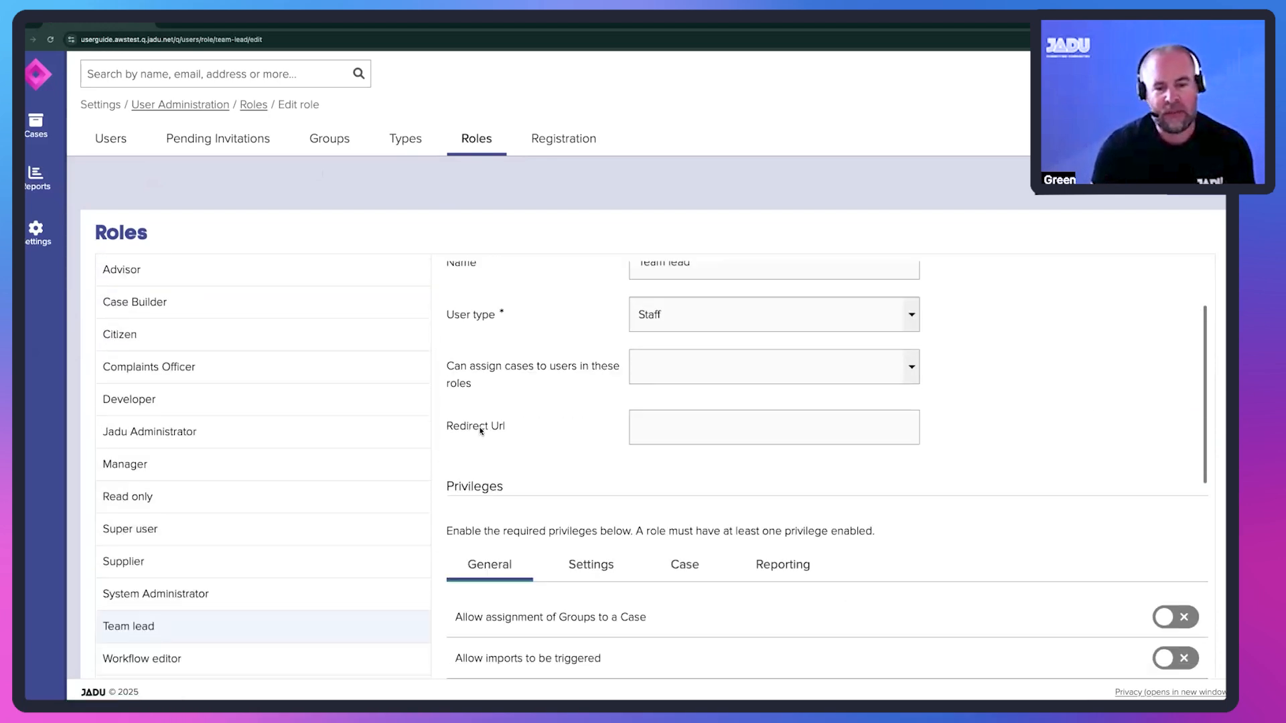
left_click(575, 388)
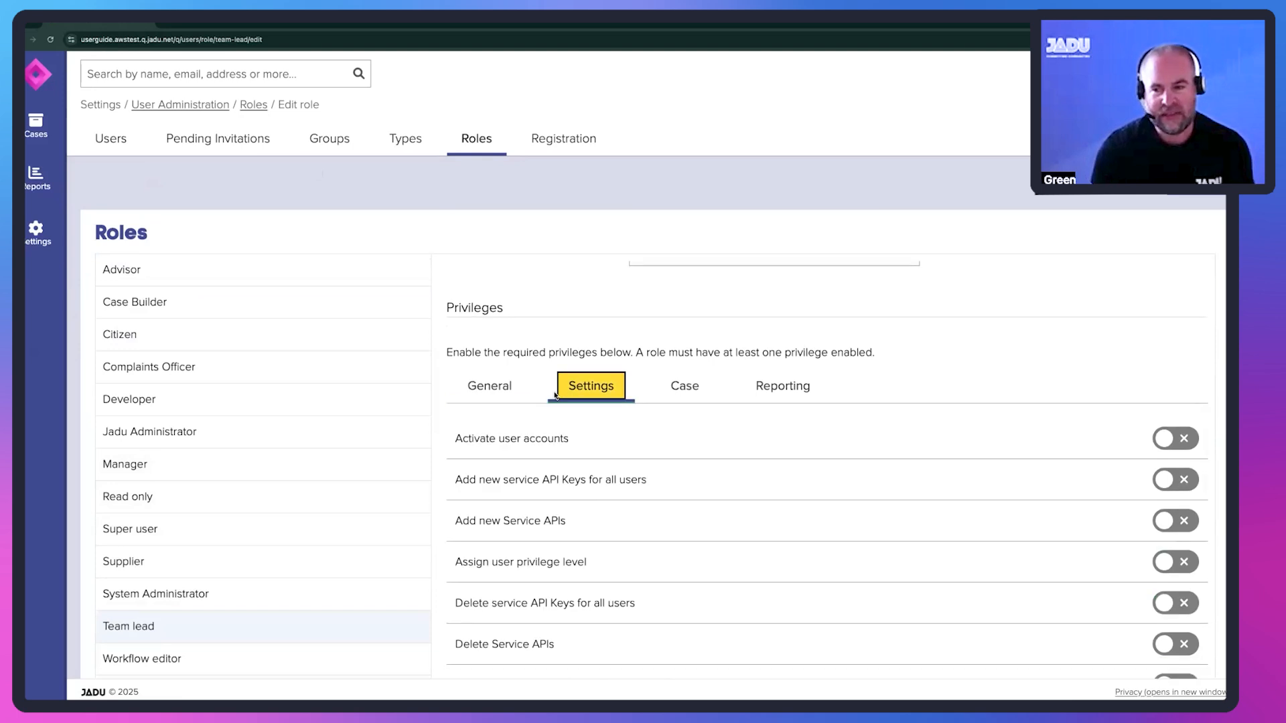
- Look through the Team lead role's Settings privileges for "Manage shared filter sets" and "View shared filter sets page"
scroll(562, 395, "down", 8)
scroll(555, 396, "down", 10)
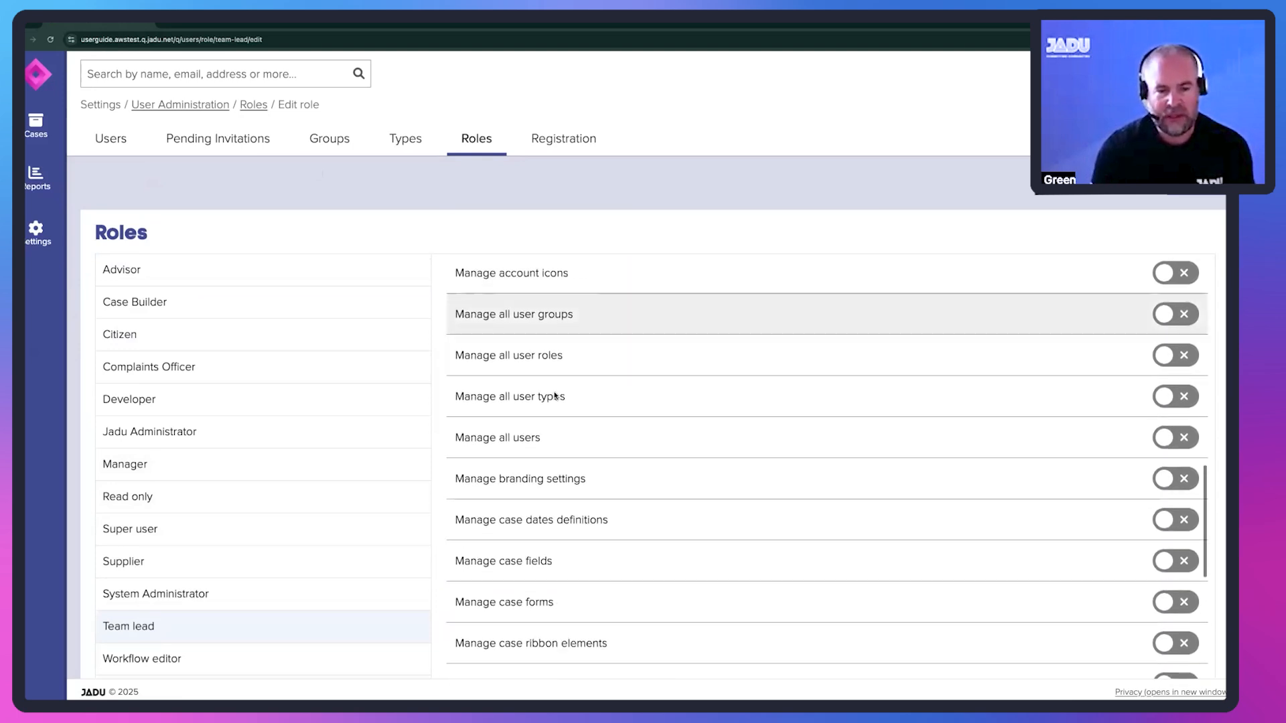
scroll(554, 395, "down", 5)
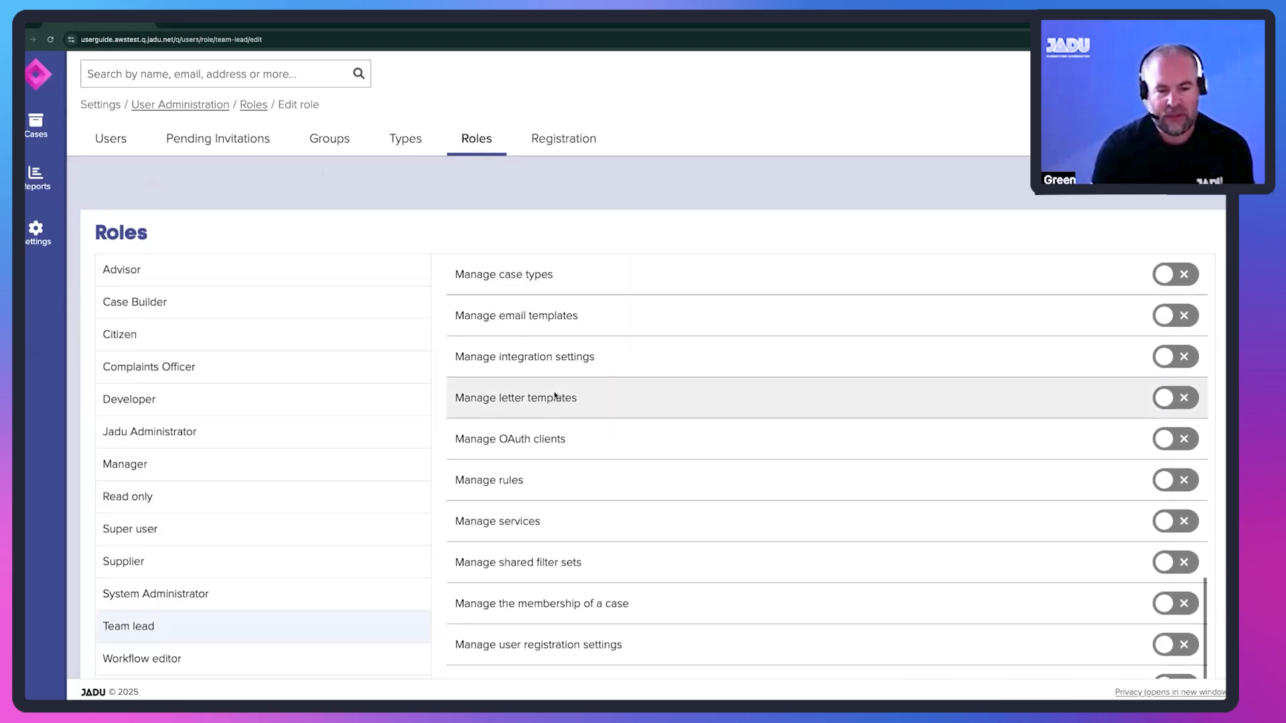
left_click_drag(585, 405, 455, 408)
scroll(495, 422, "down", 3)
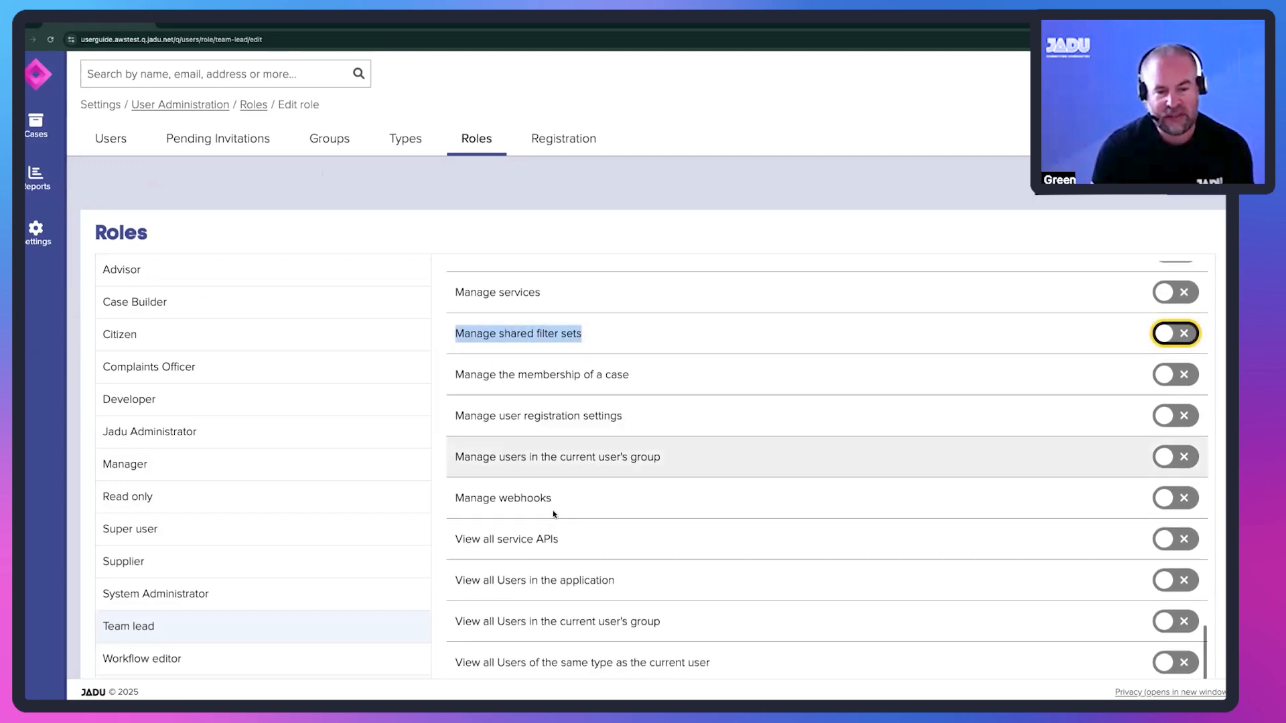
left_click_drag(601, 626, 455, 623)
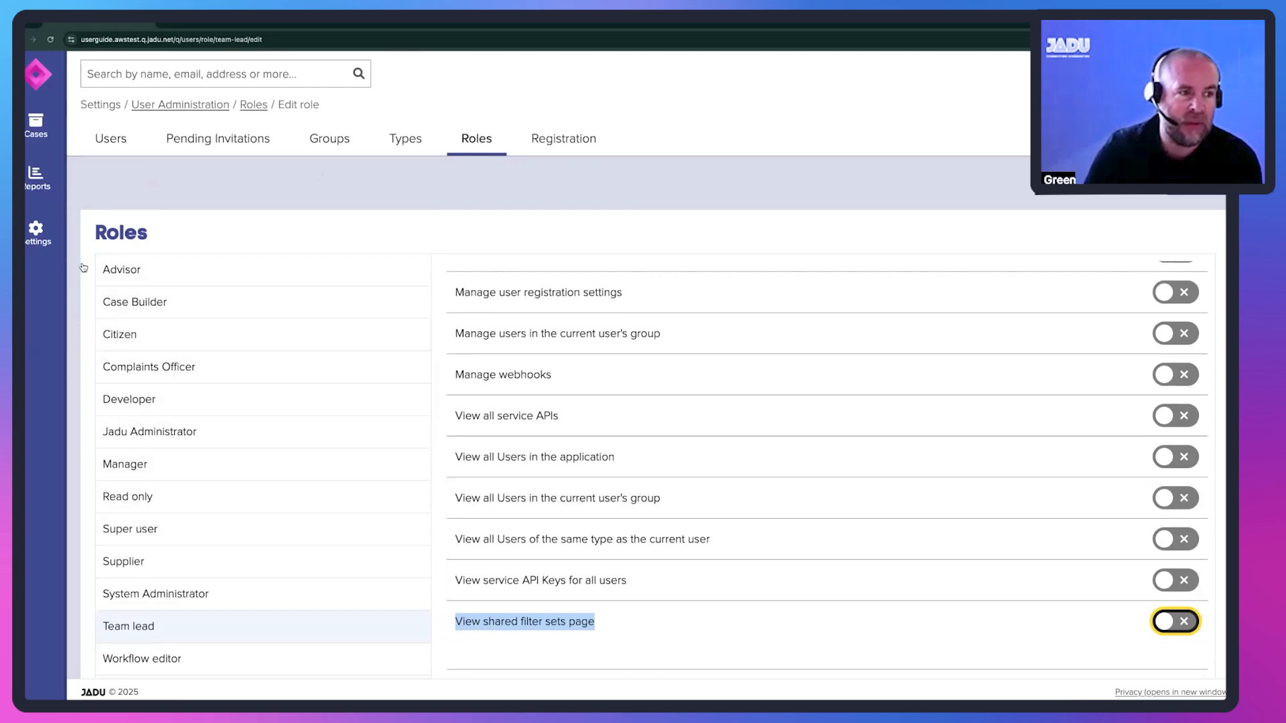
- Open the Shared Filter Sets settings page and rename the ASB filter set to "Anti-Social Behaviour"
left_click(36, 229)
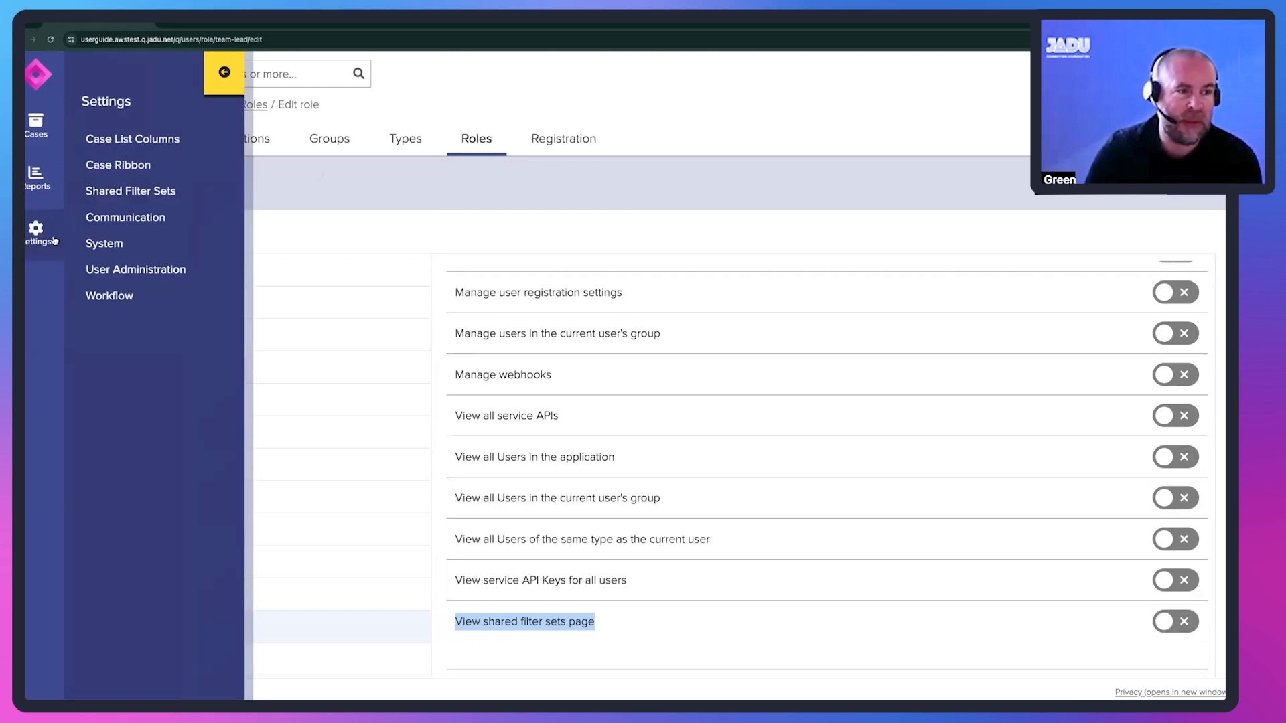
left_click(149, 194)
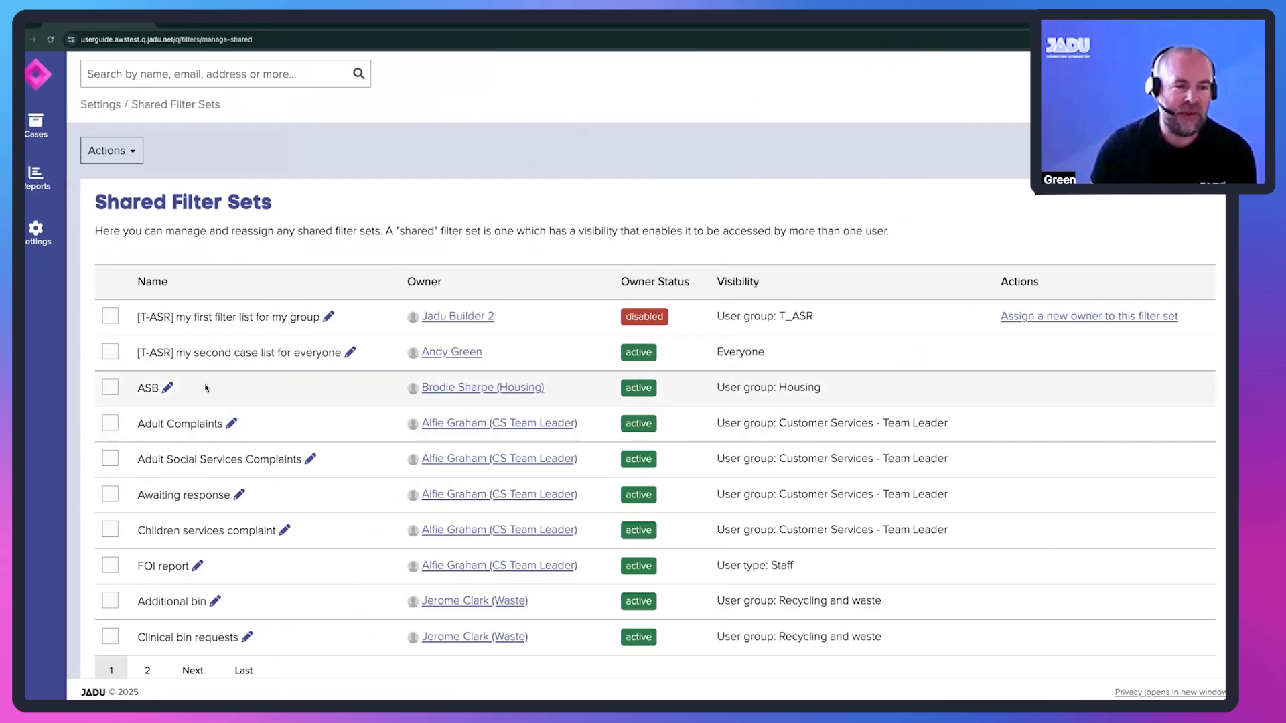
left_click(168, 389)
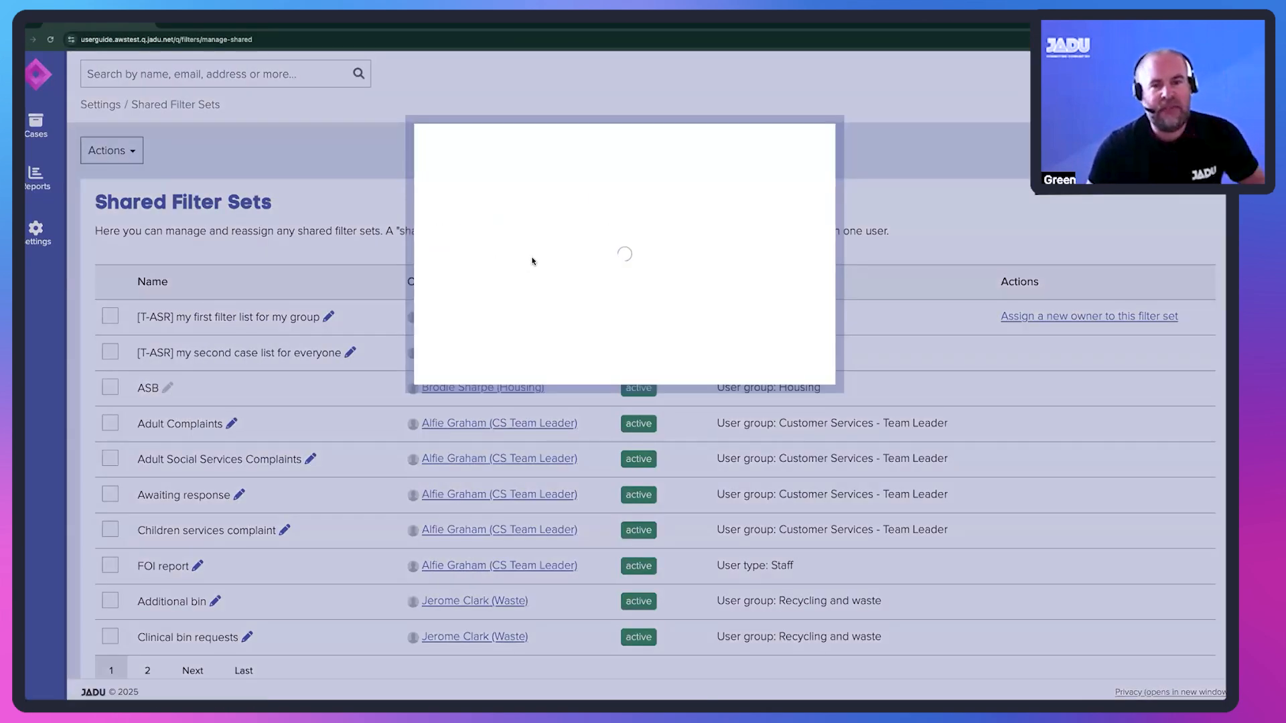
left_click(537, 229)
type("nti")
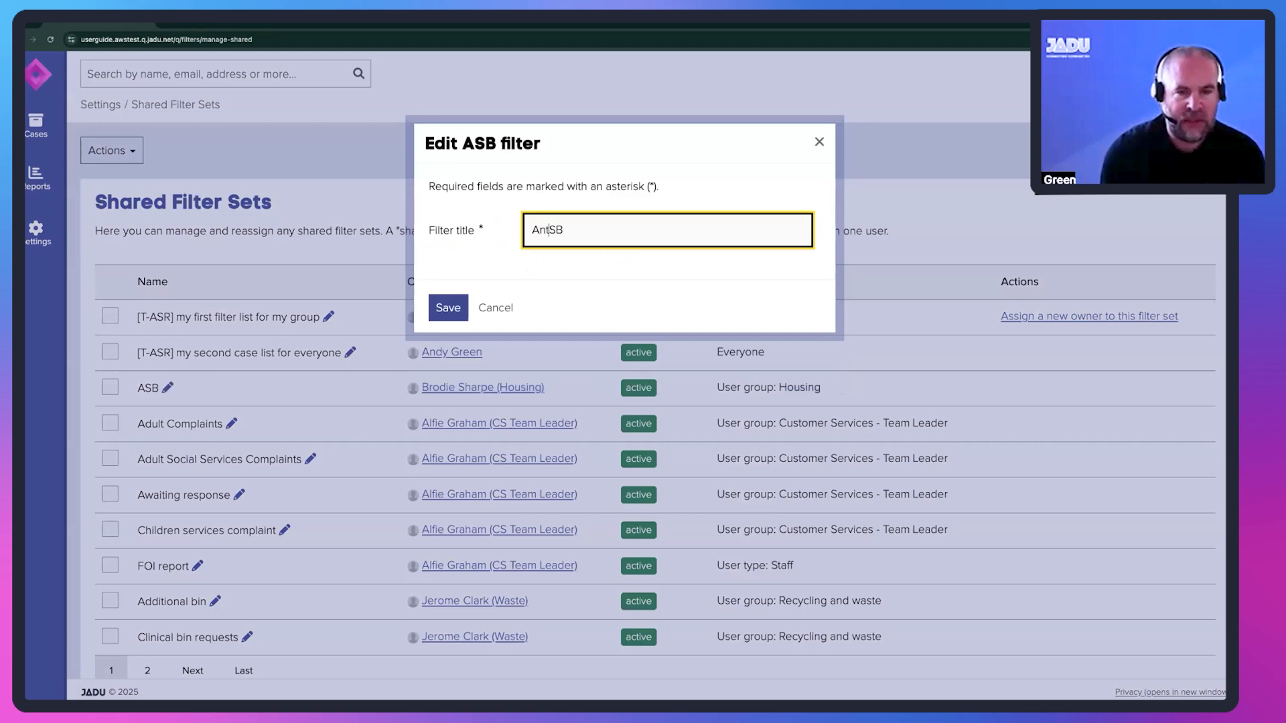
type("-Socia")
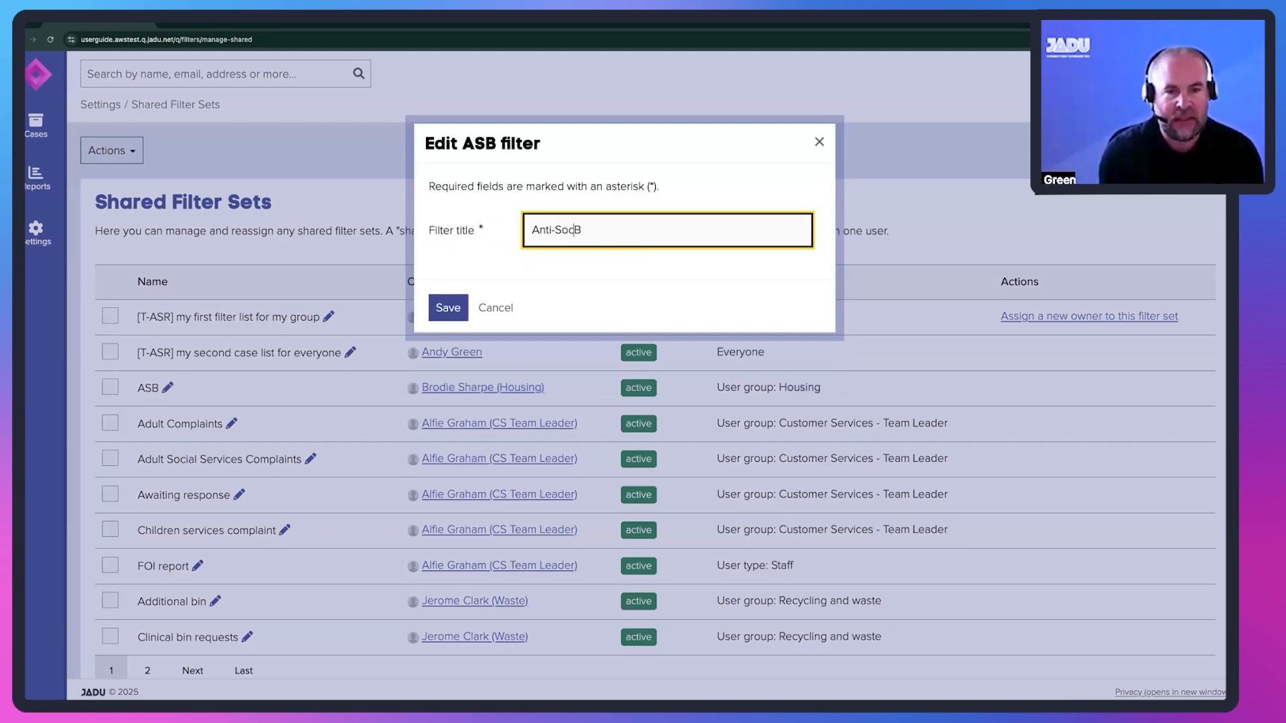
type("l")
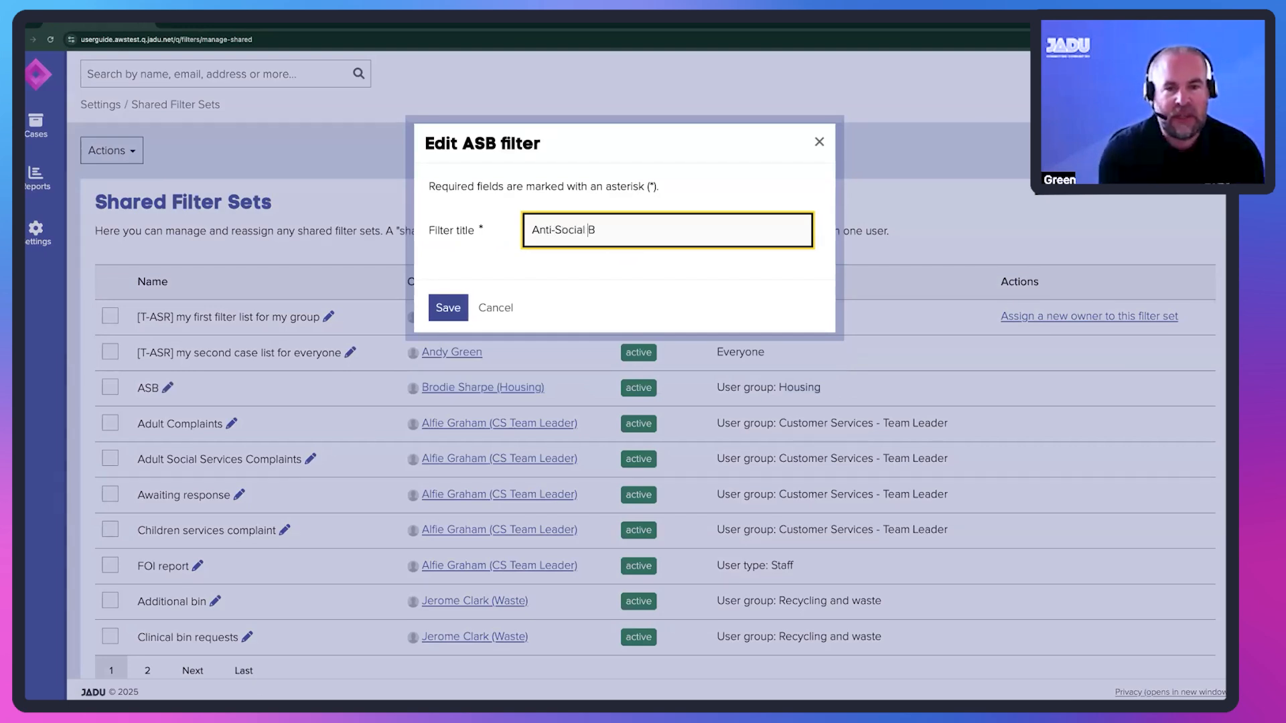
key("Right")
type("ehaviour")
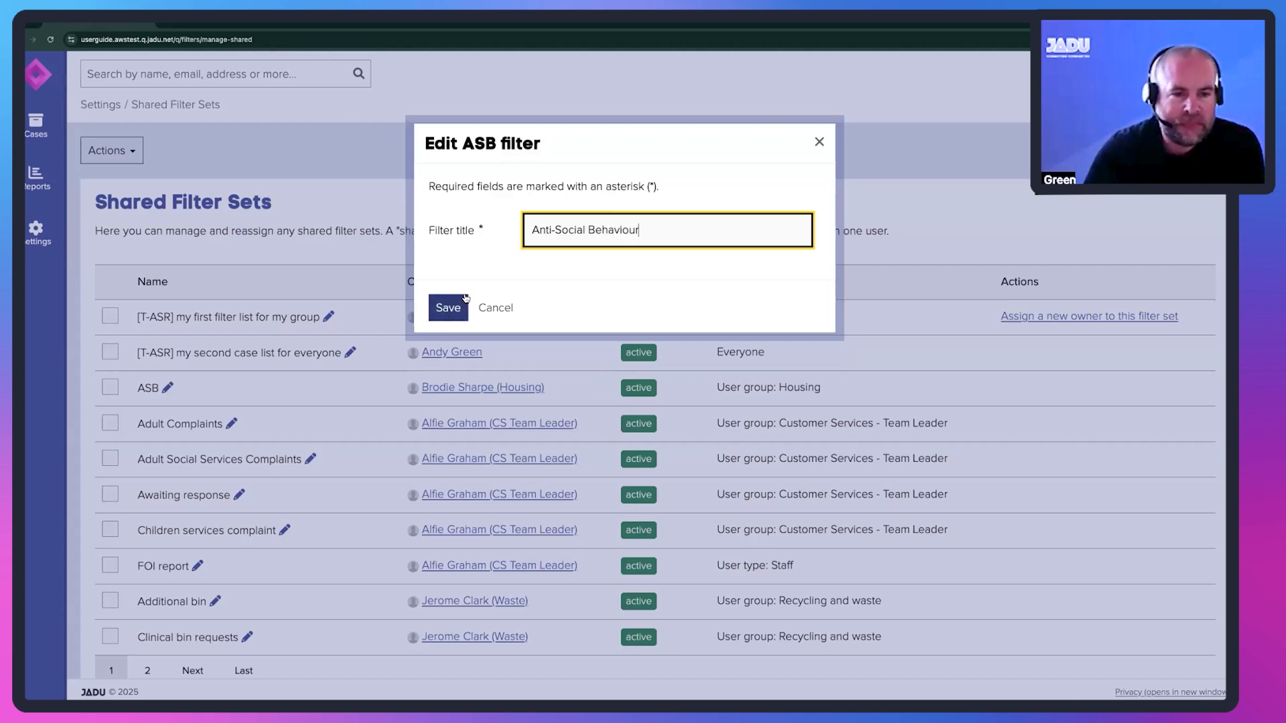
left_click(448, 307)
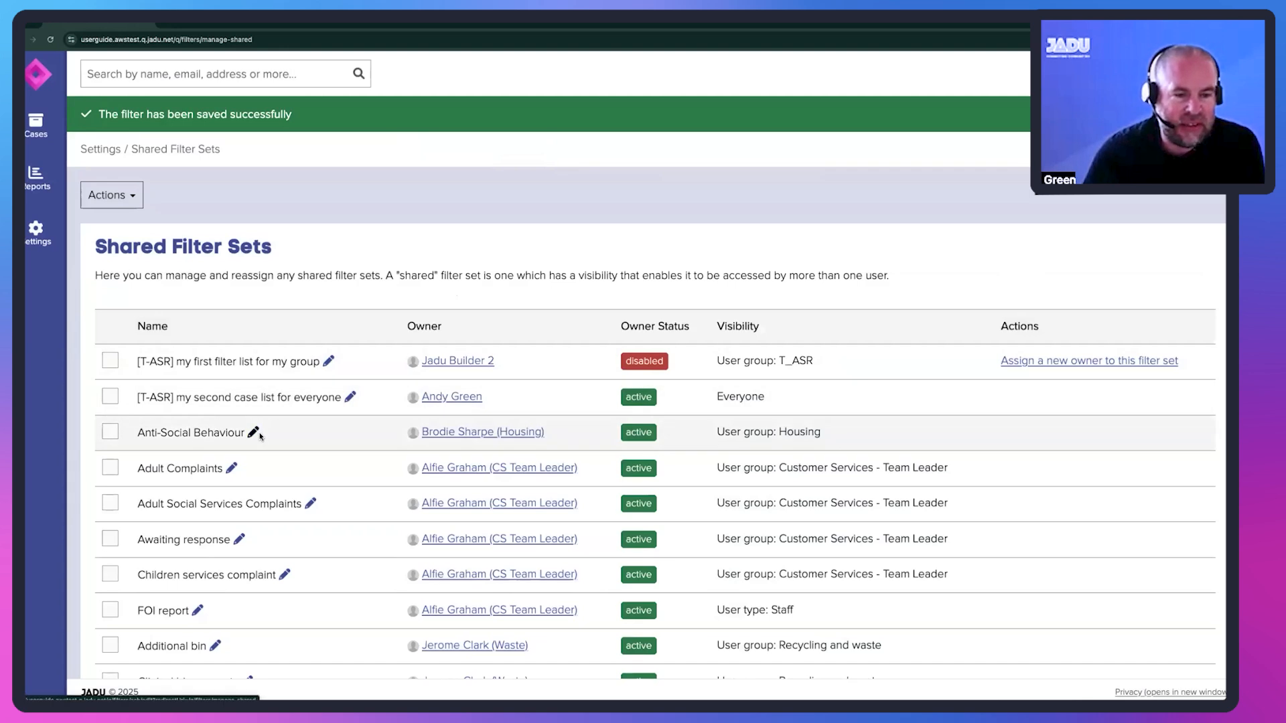
- Switch to the Housing user's Cases page and refresh it to check the renamed filter
key("ctrl+Right")
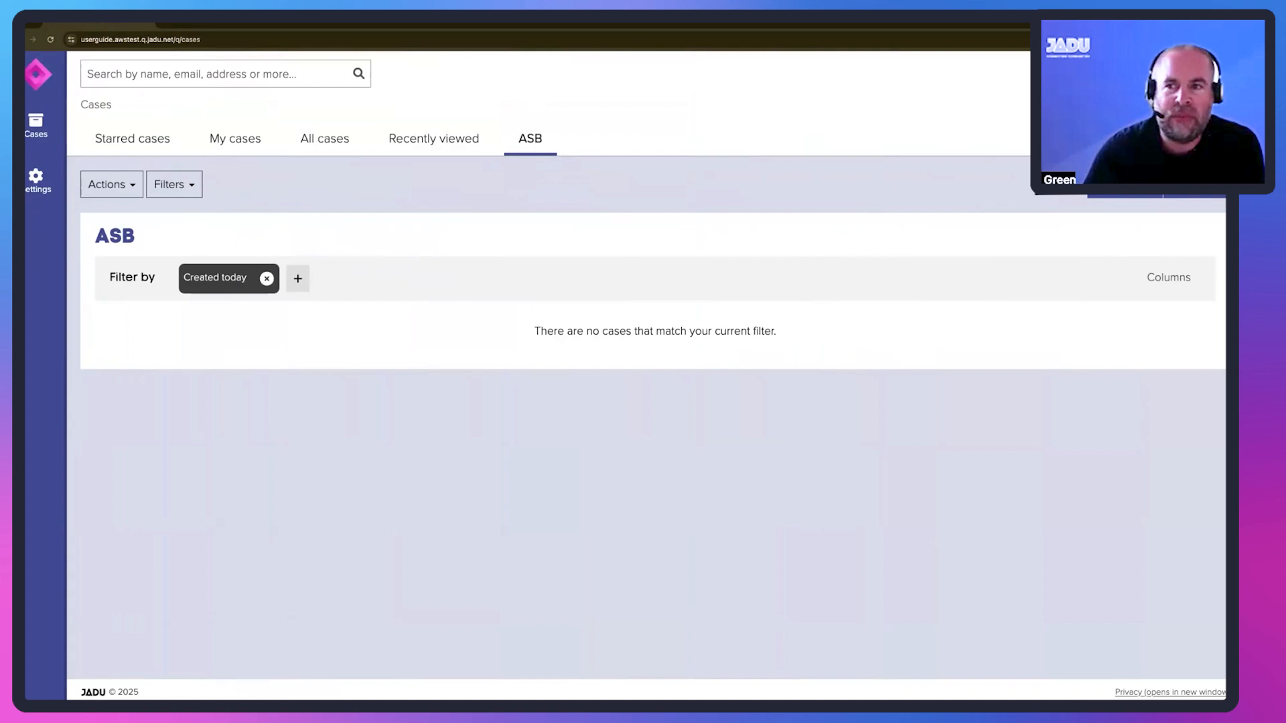
left_click(50, 40)
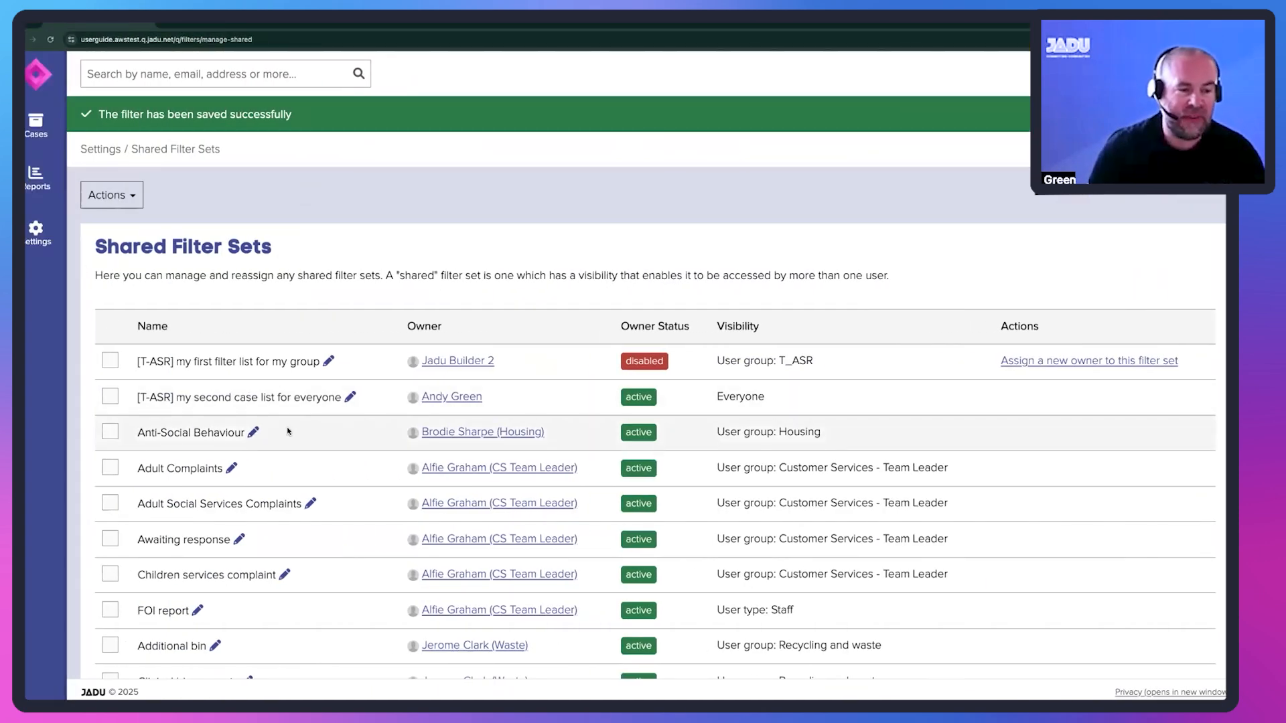
- View the editable fields of the Anti-Social Behaviour shared filter set and close the form without saving
left_click(254, 433)
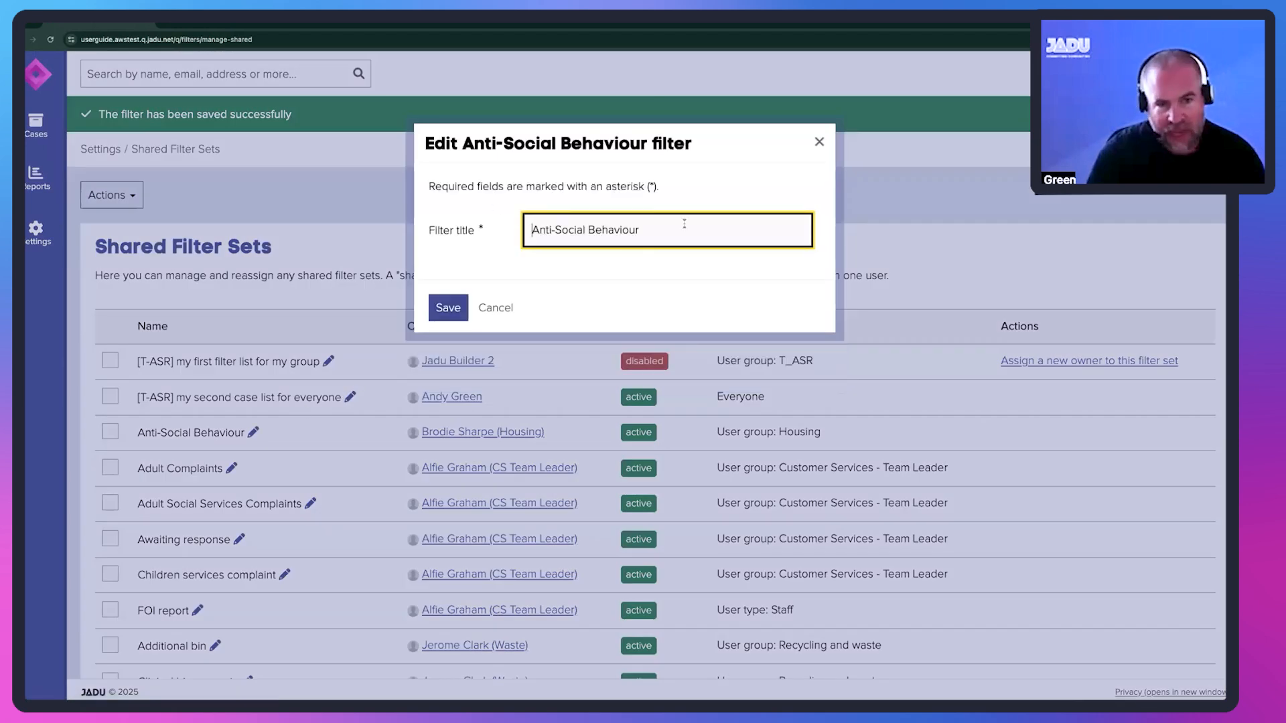
left_click(495, 308)
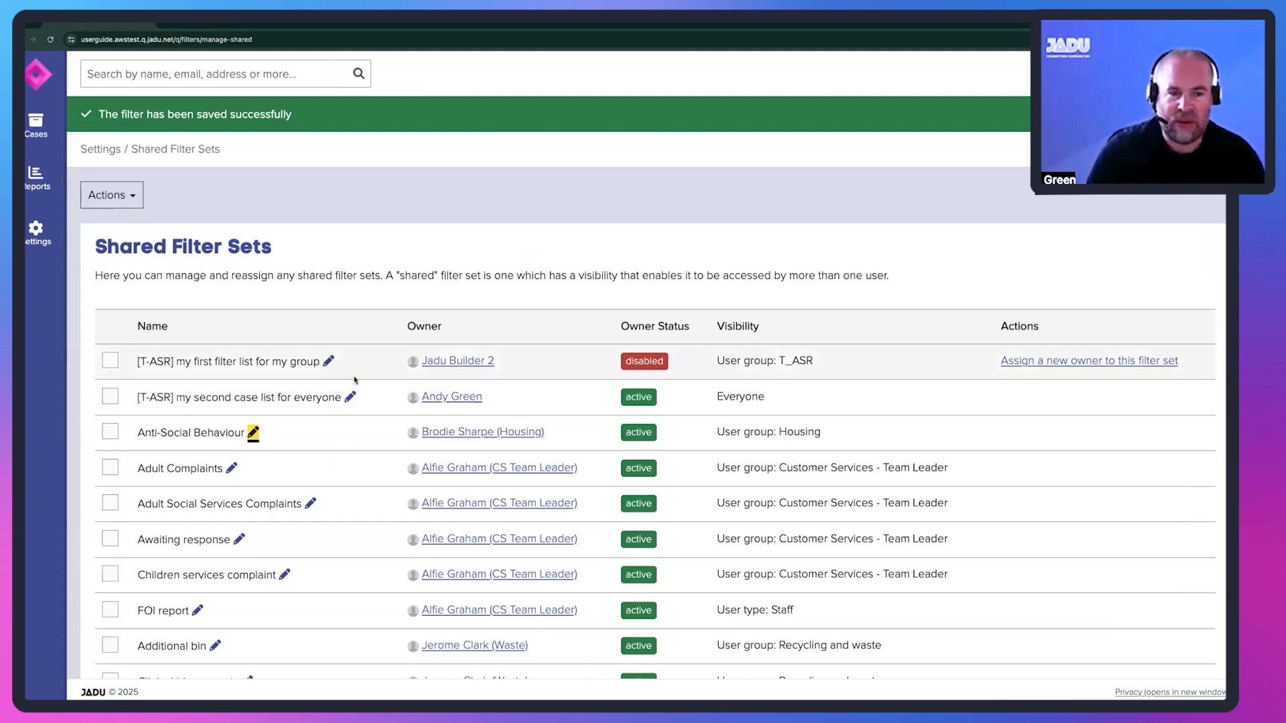
- Reassign the "[T-ASR] my first filter list for my group" filter set from its disabled owner to the Housing user
scroll(353, 376, "down", 1)
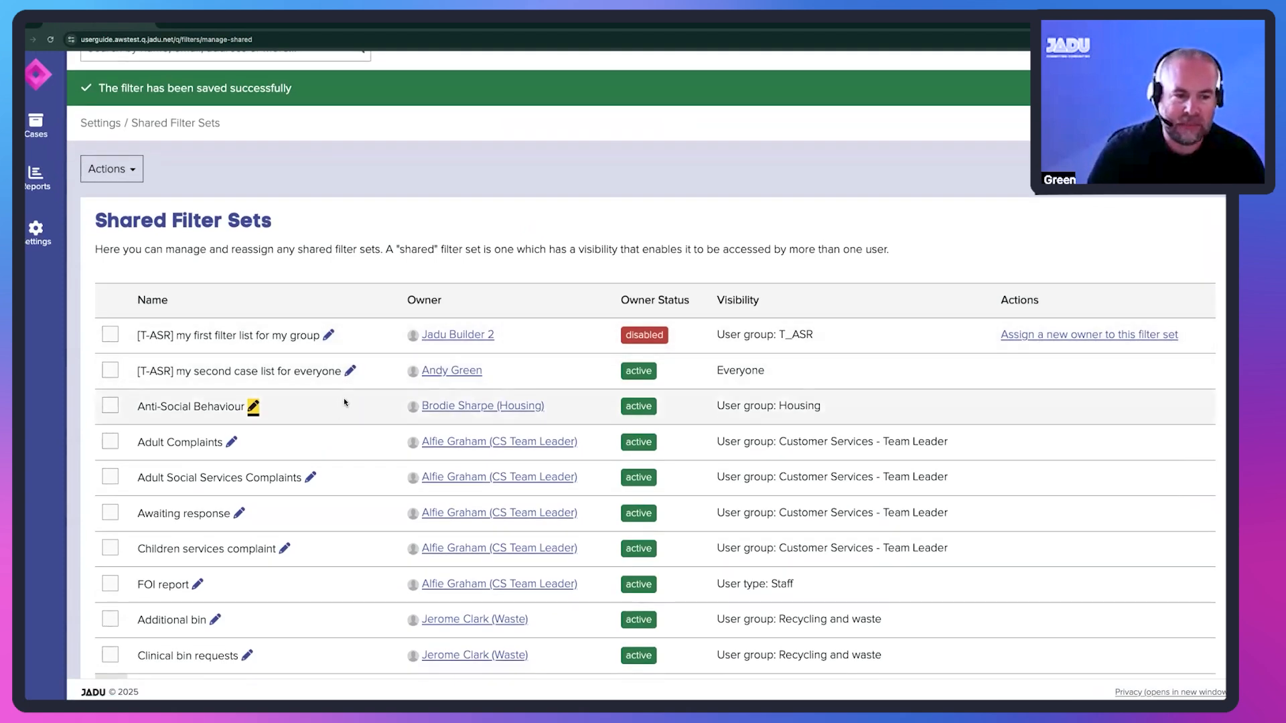
left_click(400, 275)
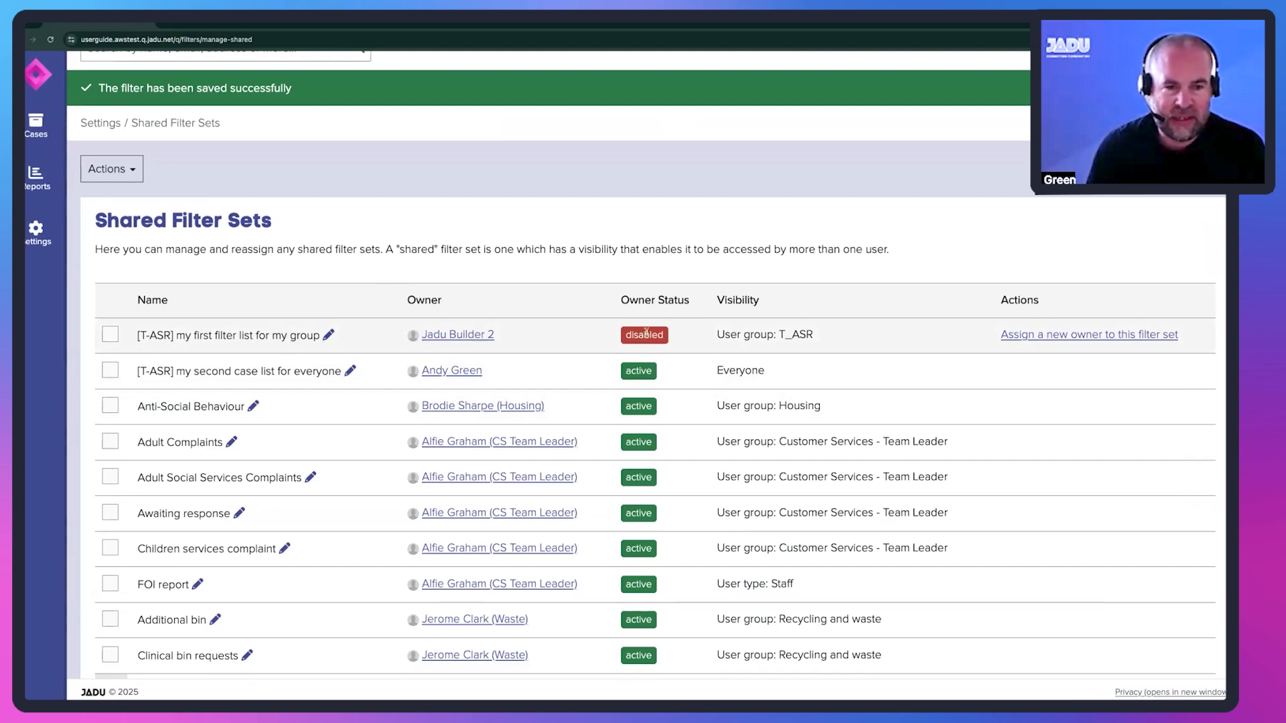
left_click(1034, 336)
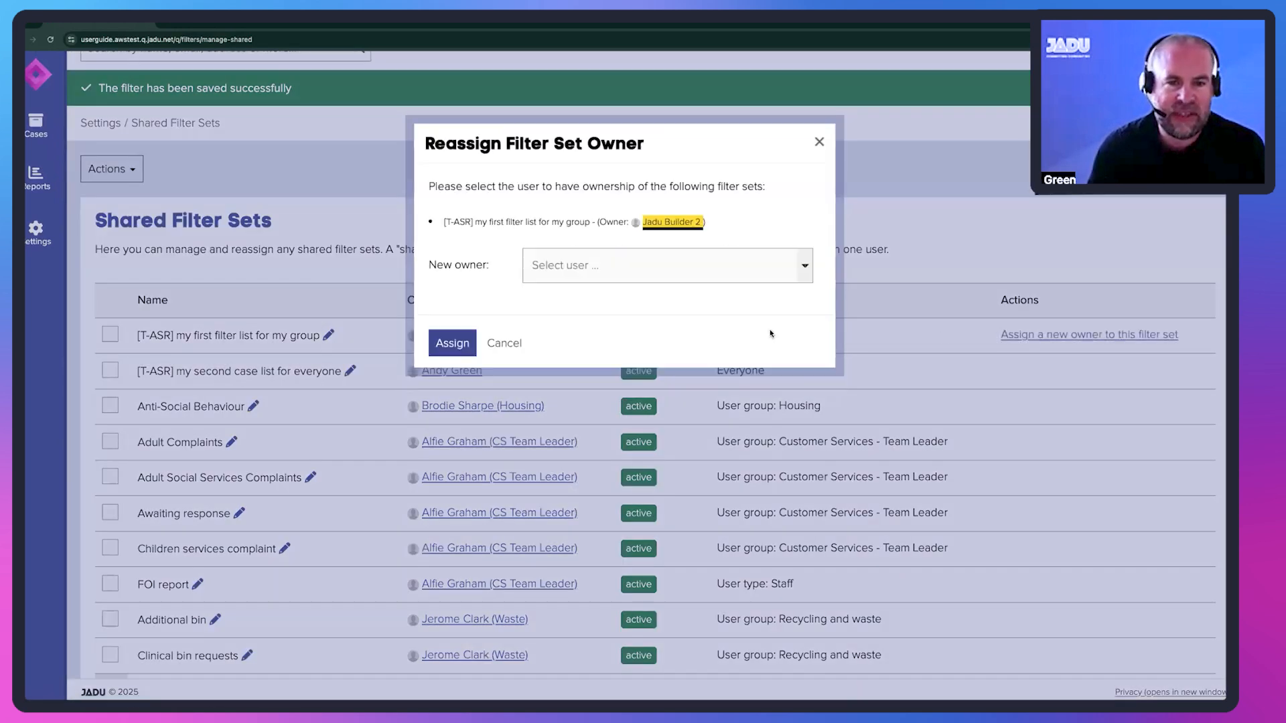
left_click(608, 265)
scroll(609, 355, "down", 3)
scroll(609, 355, "down", 6)
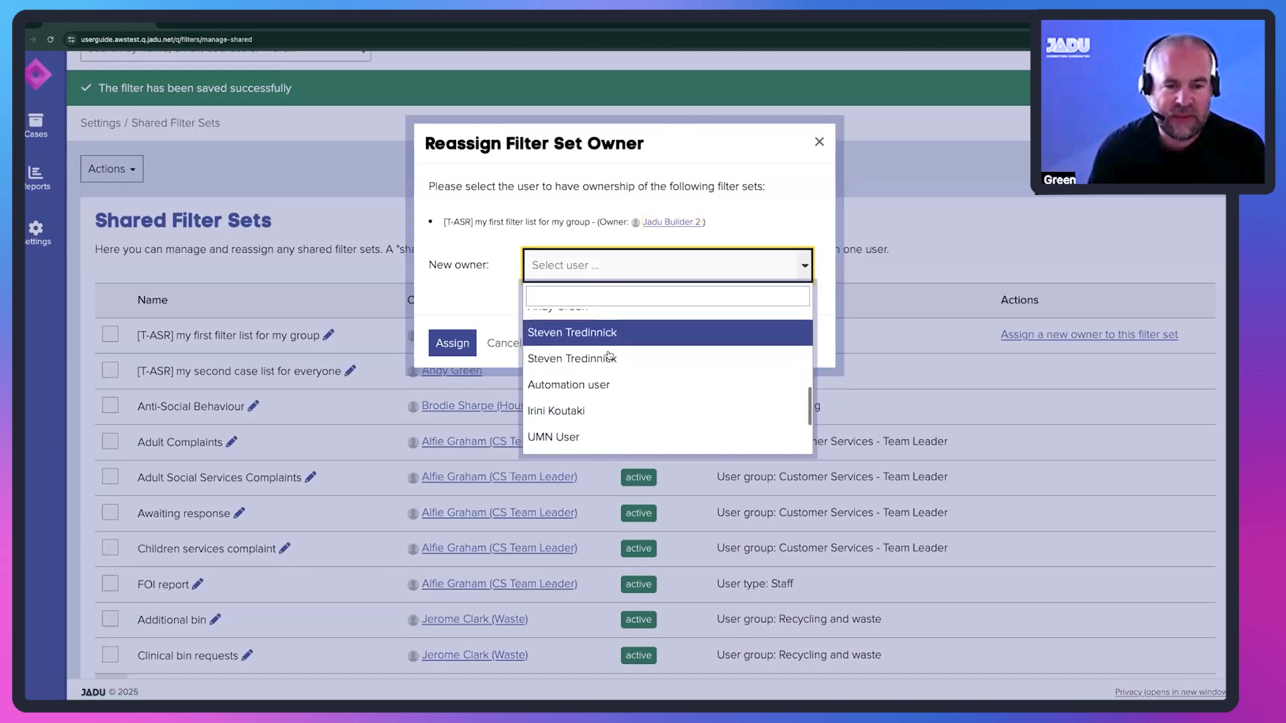
left_click(607, 392)
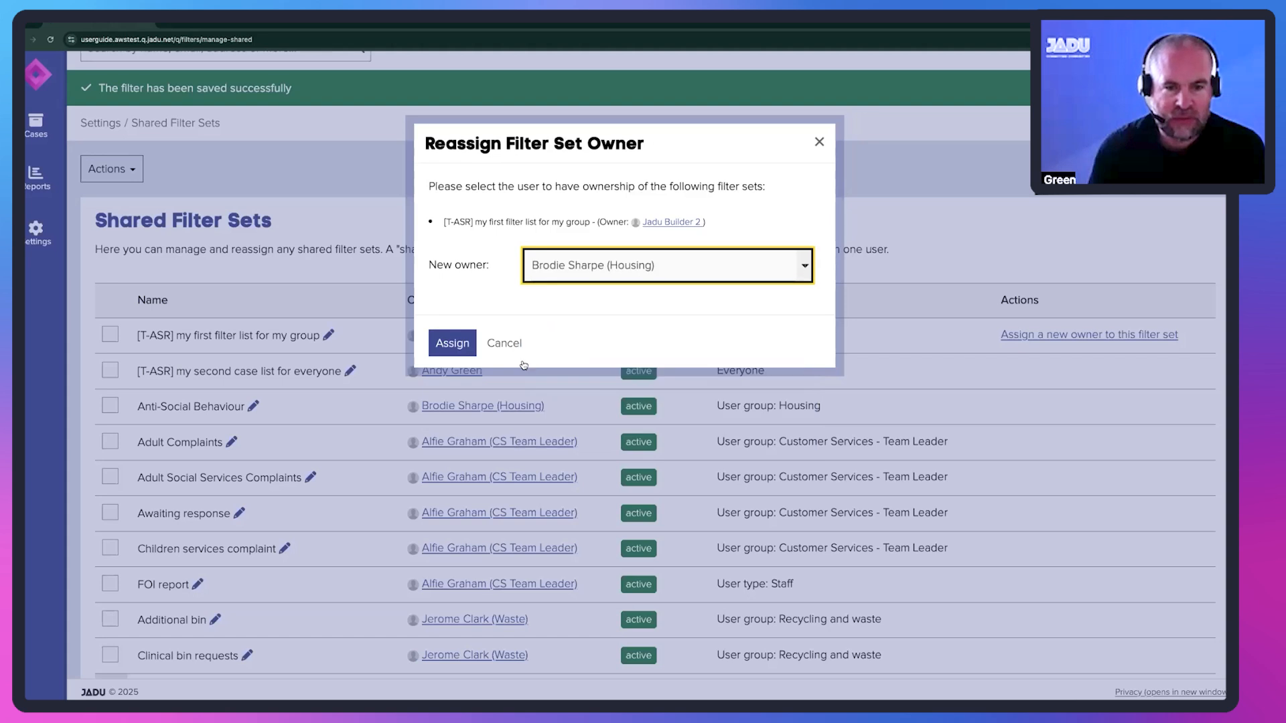
left_click(450, 344)
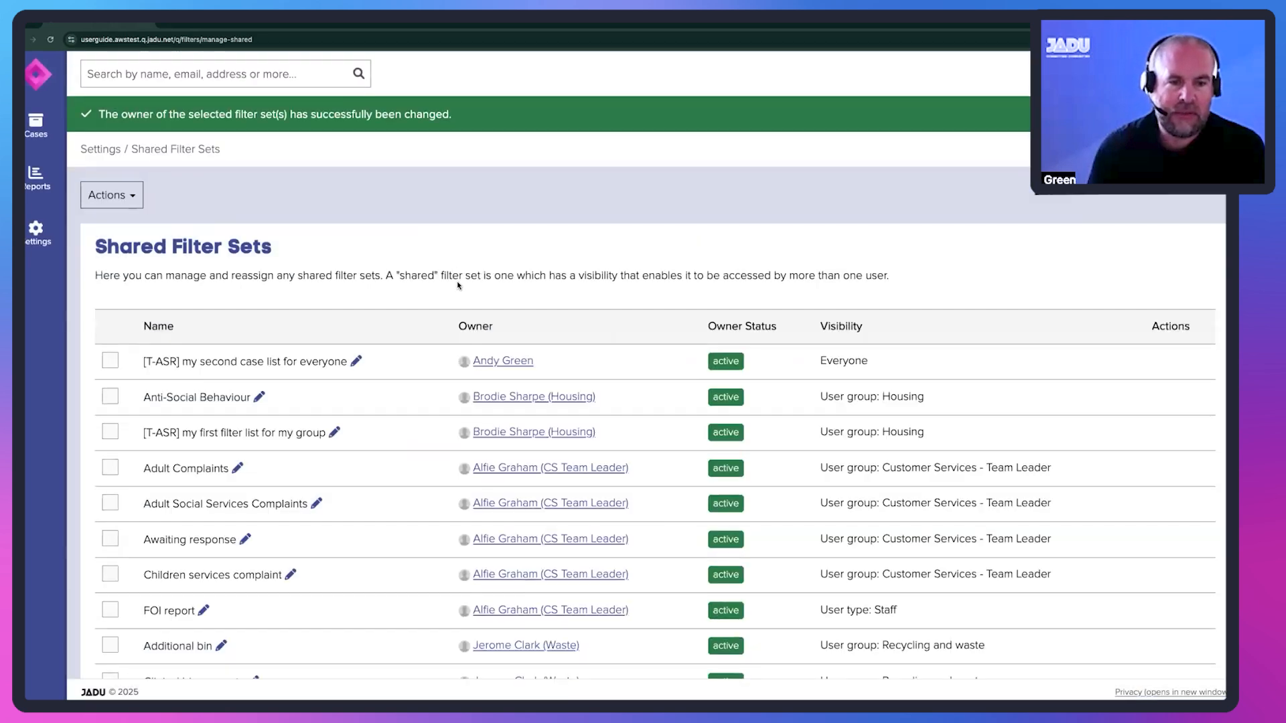
scroll(388, 315, "down", 2)
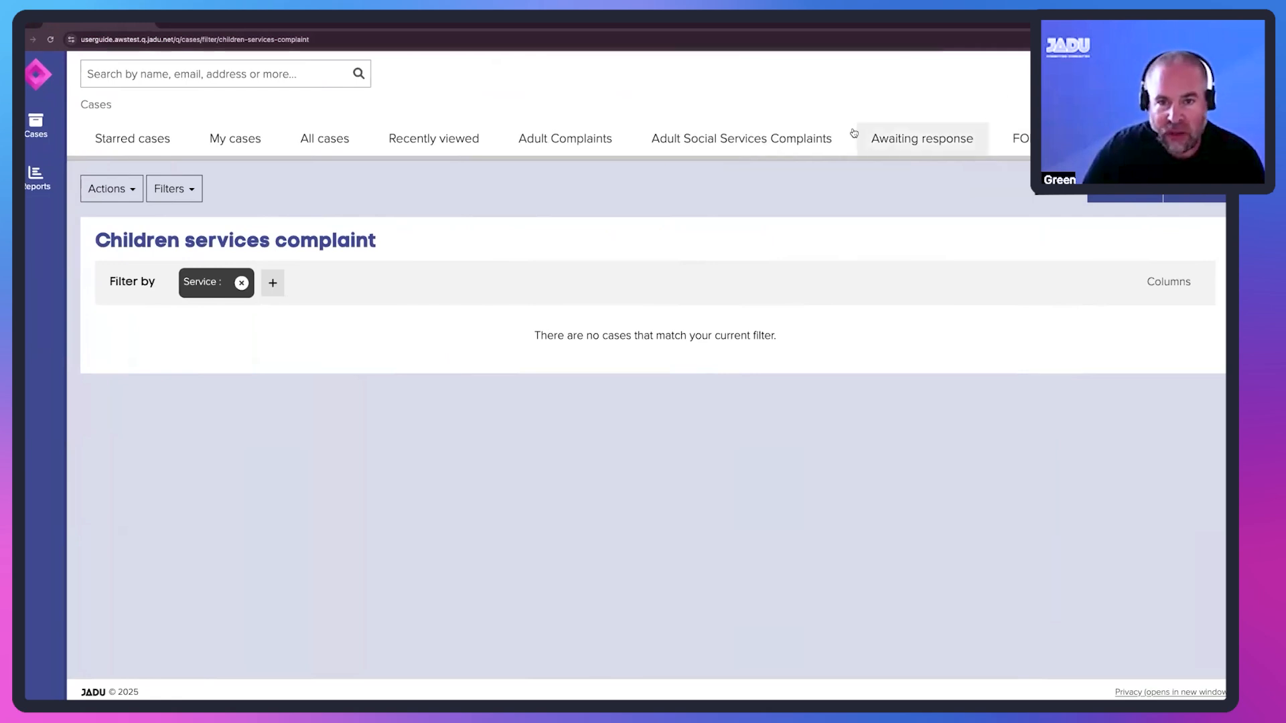
- Check which filter actions the Customer Services team leader has on the Adult Complaints case list
left_click(564, 140)
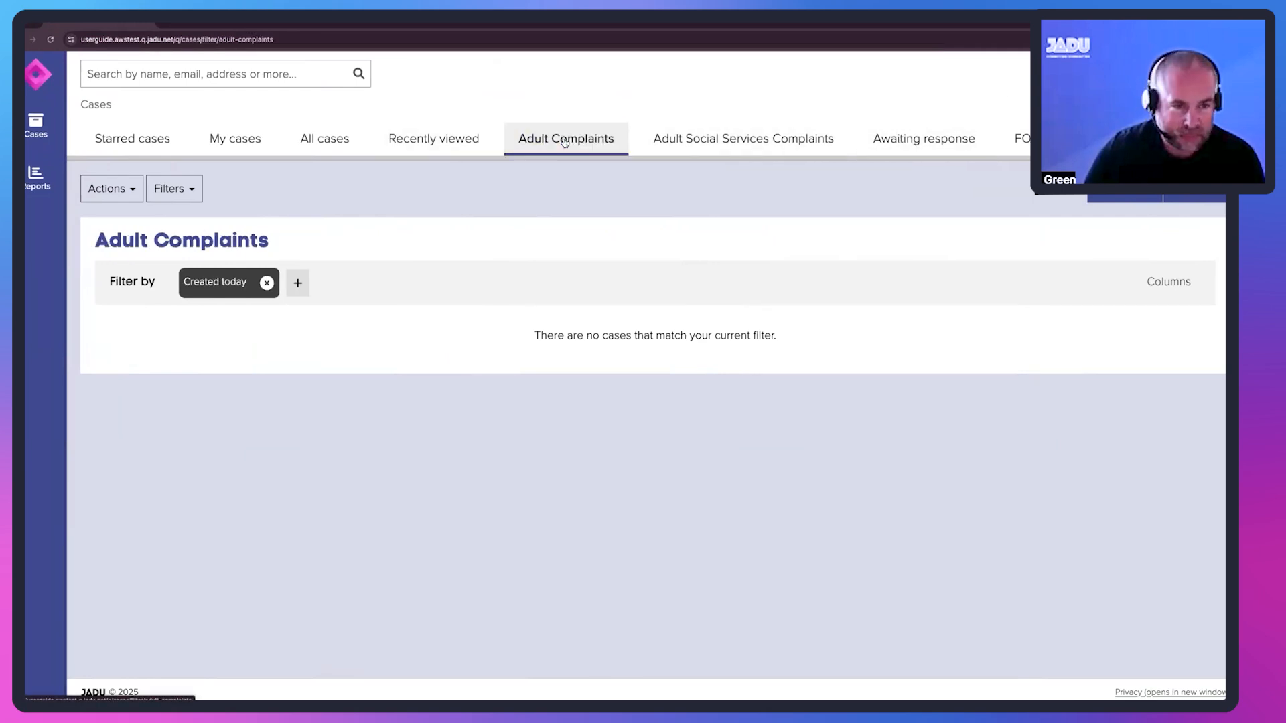
left_click(172, 189)
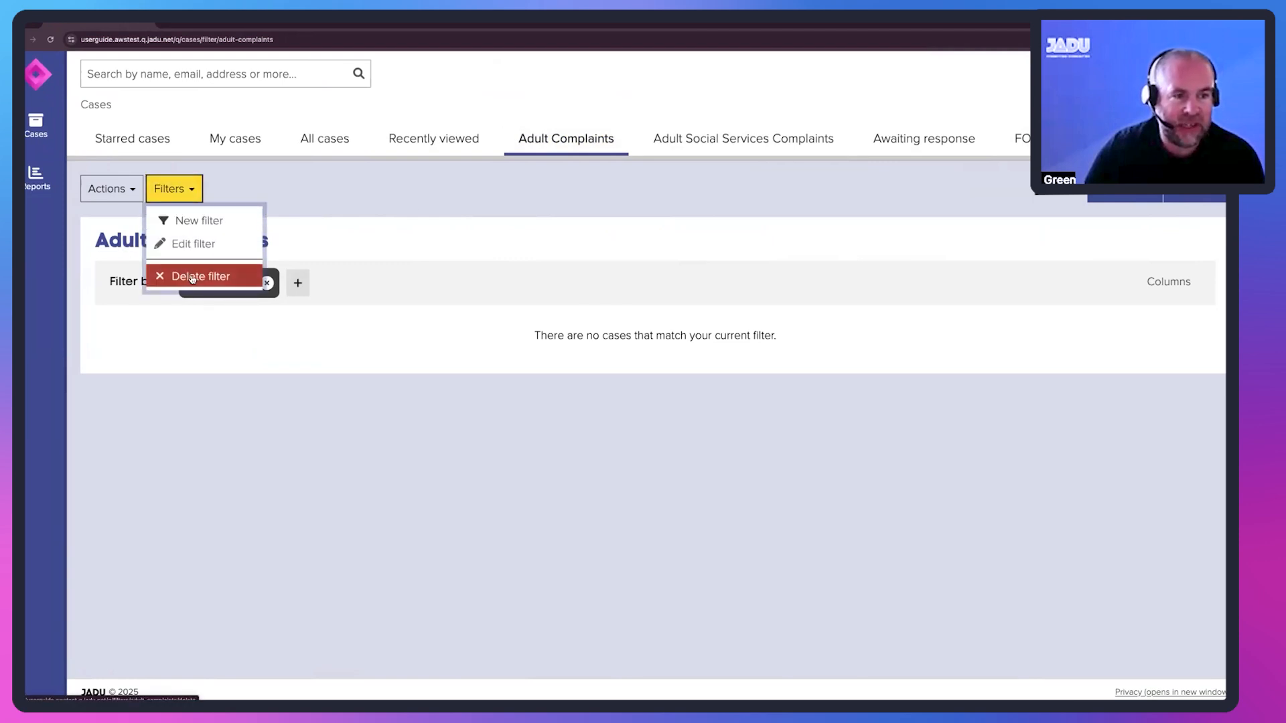
left_click(381, 218)
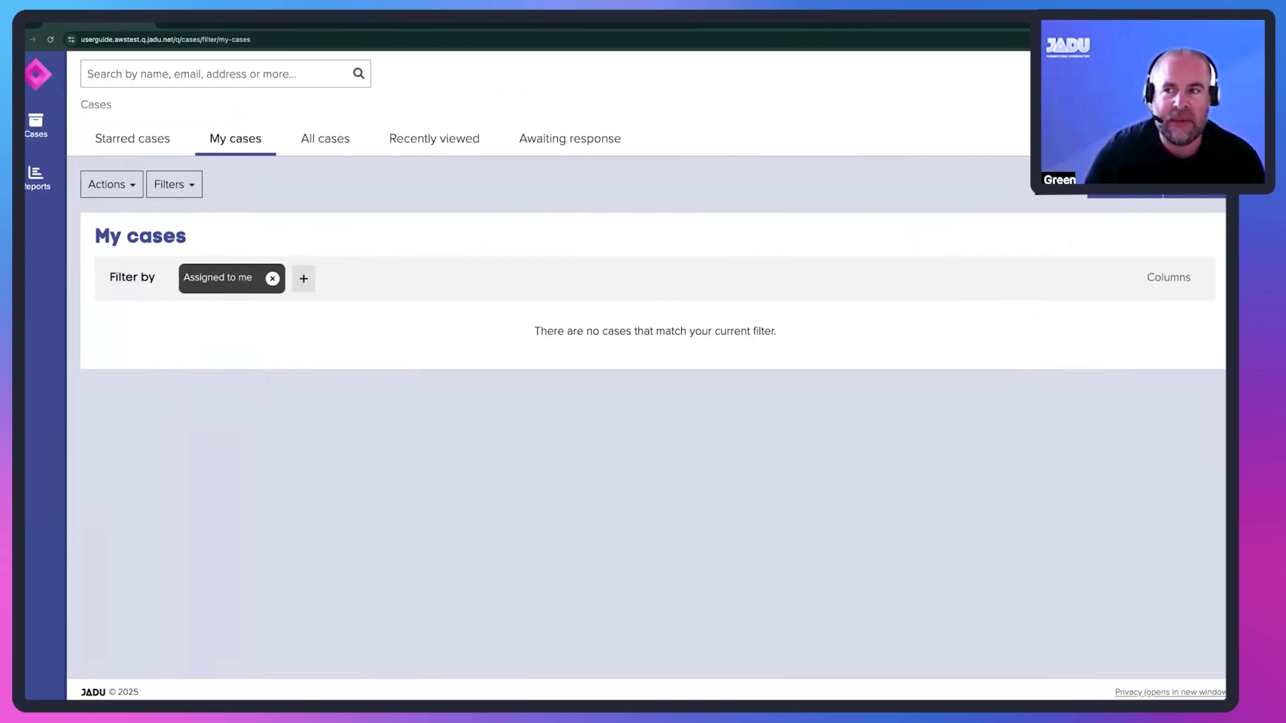
- In the other Cases window, subscribe to the Adult Complaints and Adult Social Services Complaints filters and save the subscriptions
left_click(1202, 139)
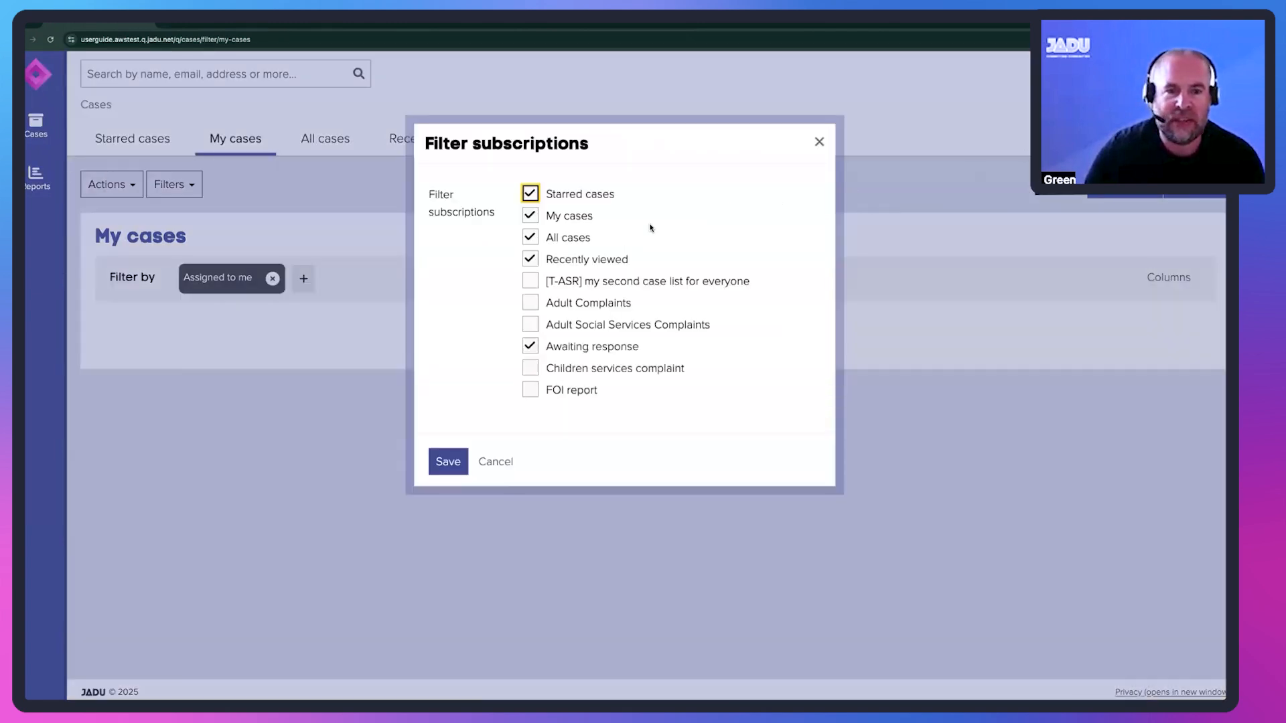
left_click(530, 303)
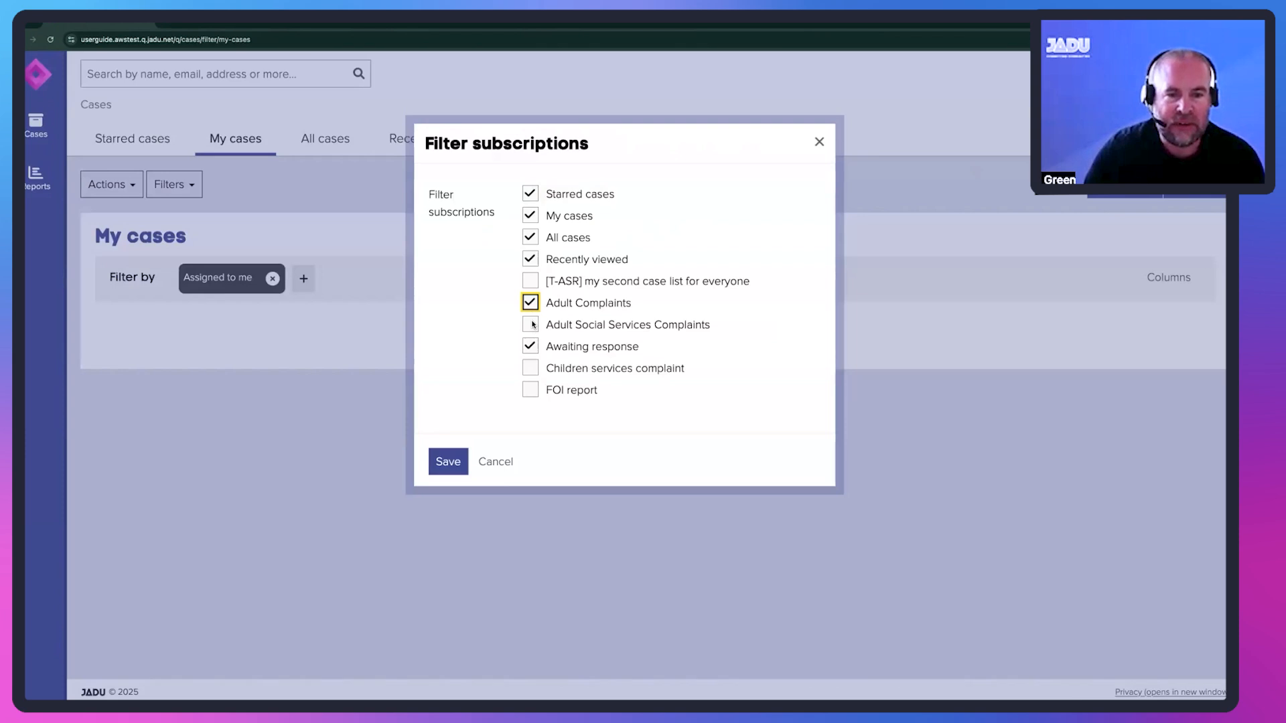
left_click(530, 325)
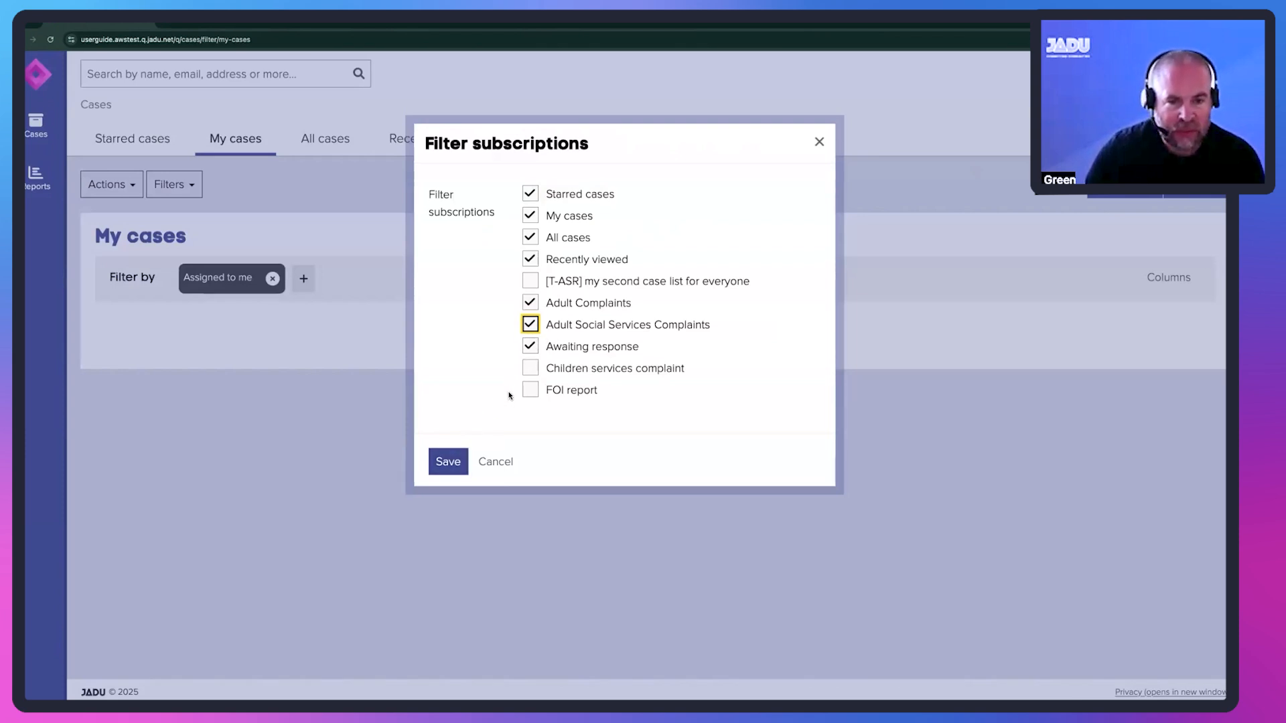
left_click(450, 460)
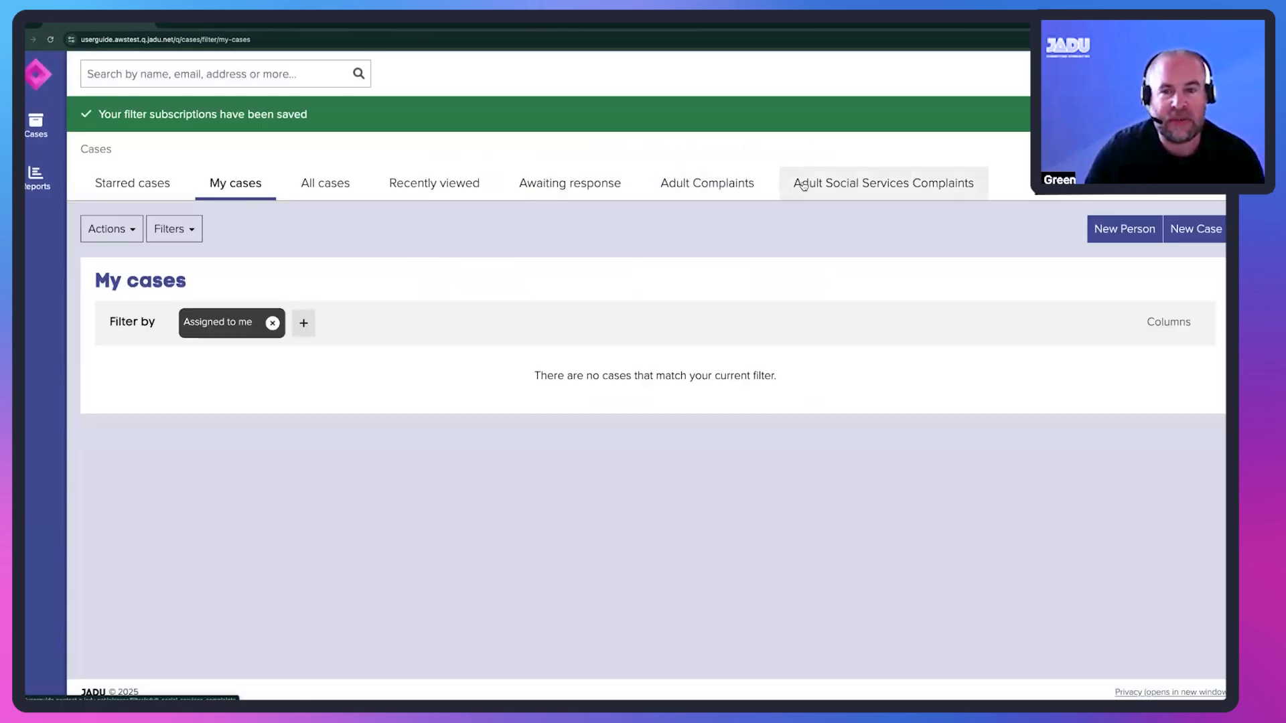
- Open the newly subscribed Adult Complaints case list and check which filter actions this subscriber has
left_click(705, 185)
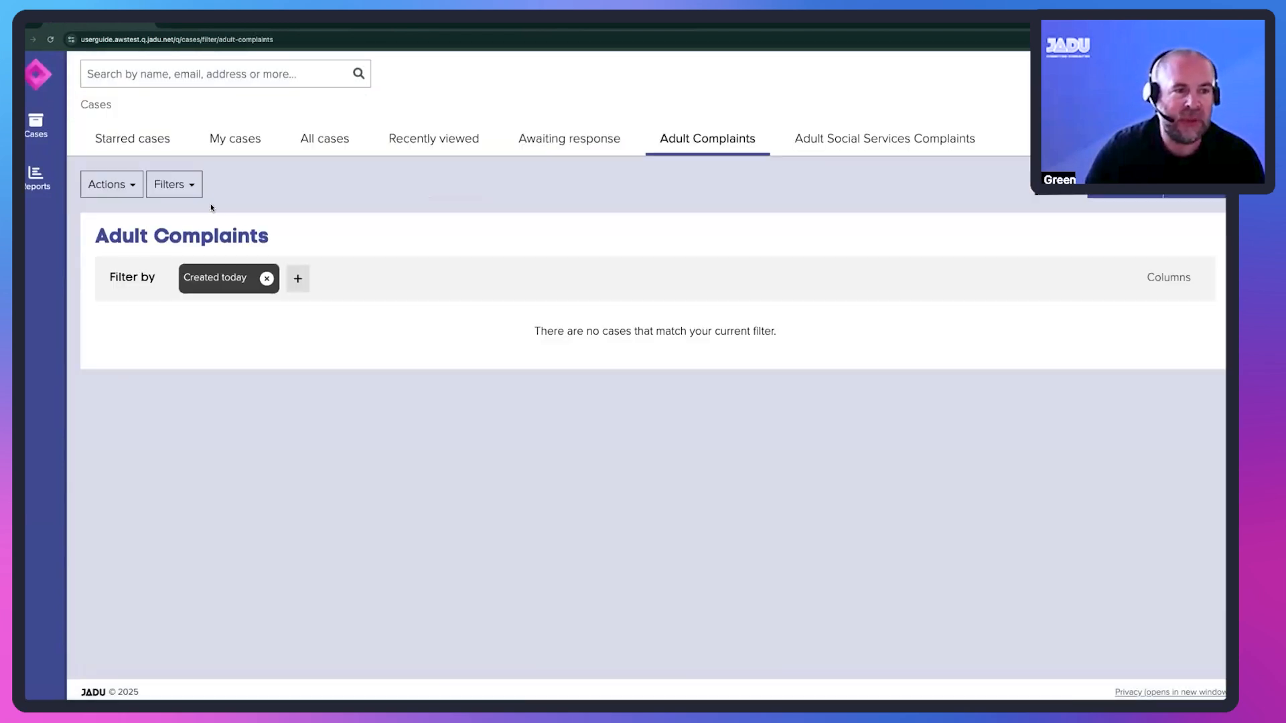
left_click(176, 185)
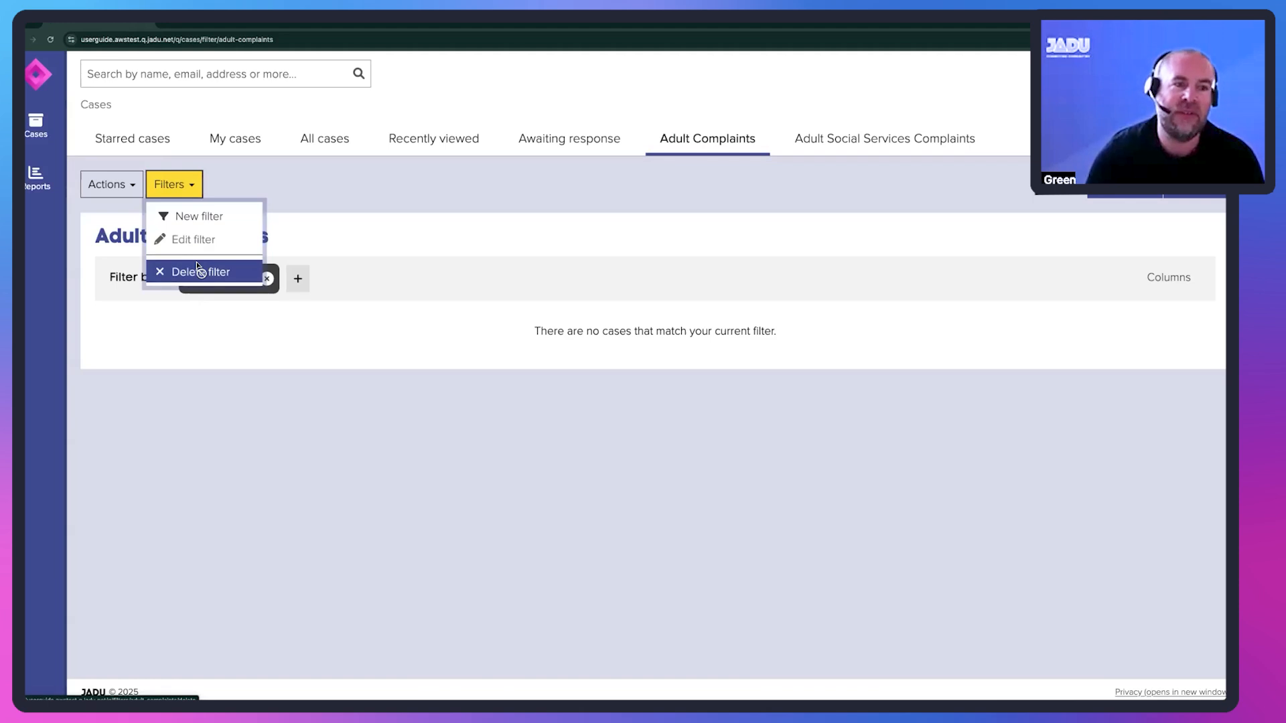
left_click(285, 240)
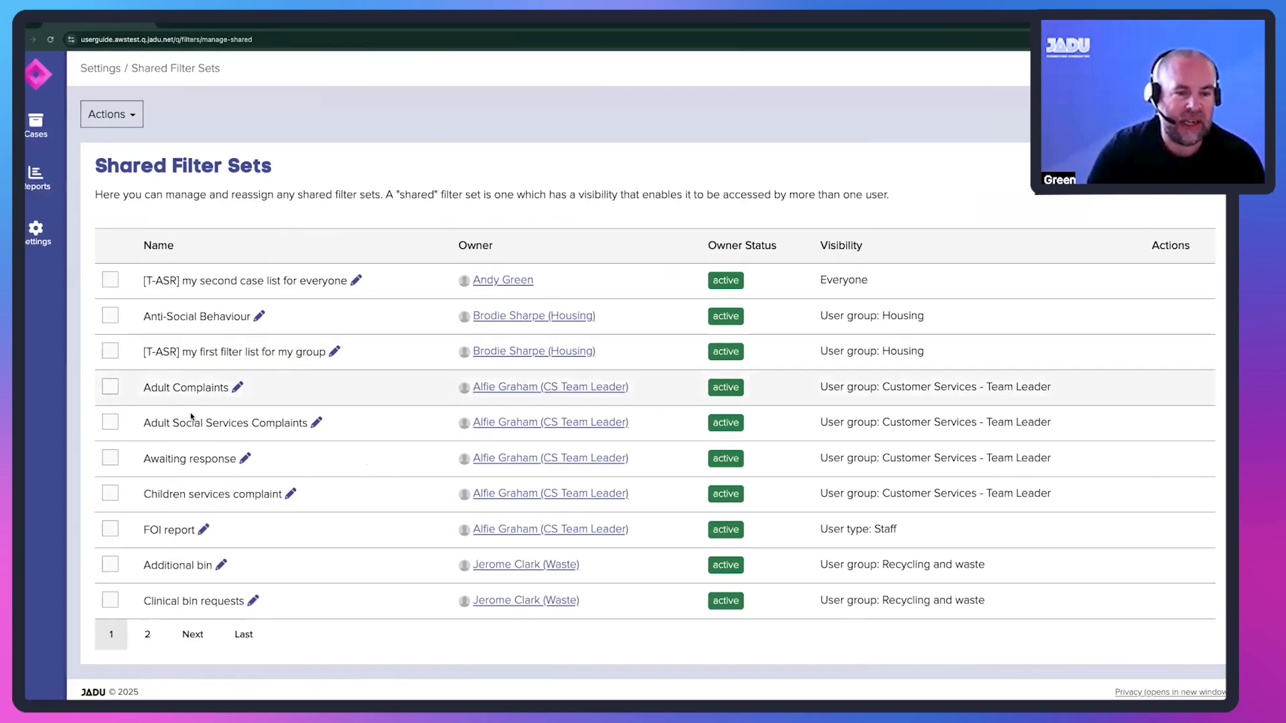
- Reassign the Adult Complaints, Adult Social Services Complaints and Awaiting response filter sets together to the other CS Team Leader user
left_click(112, 387)
left_click(110, 422)
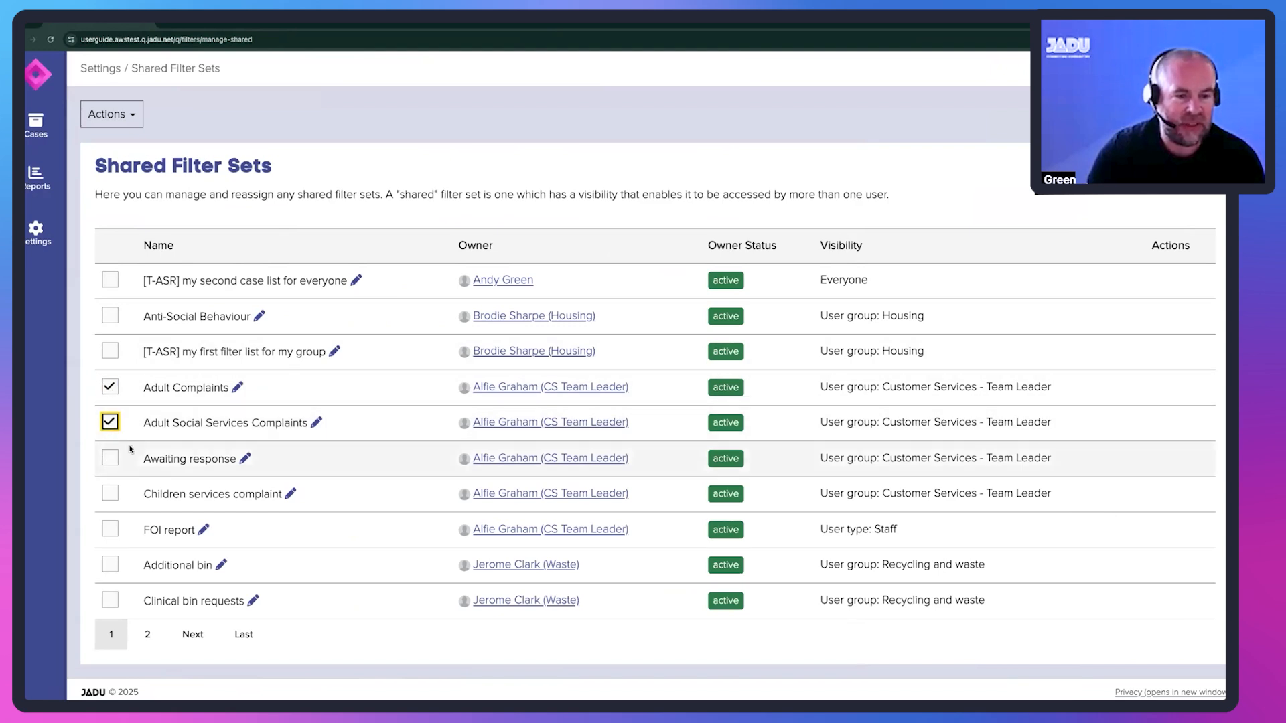
left_click(114, 459)
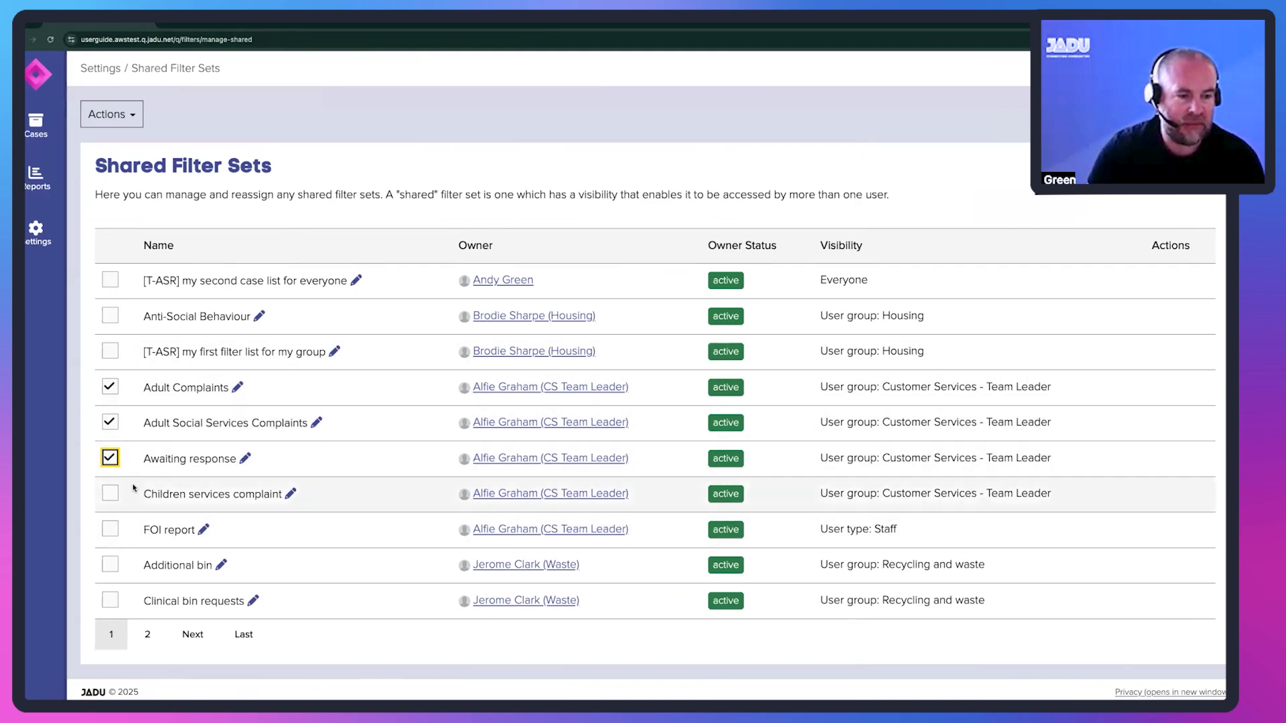
left_click(109, 115)
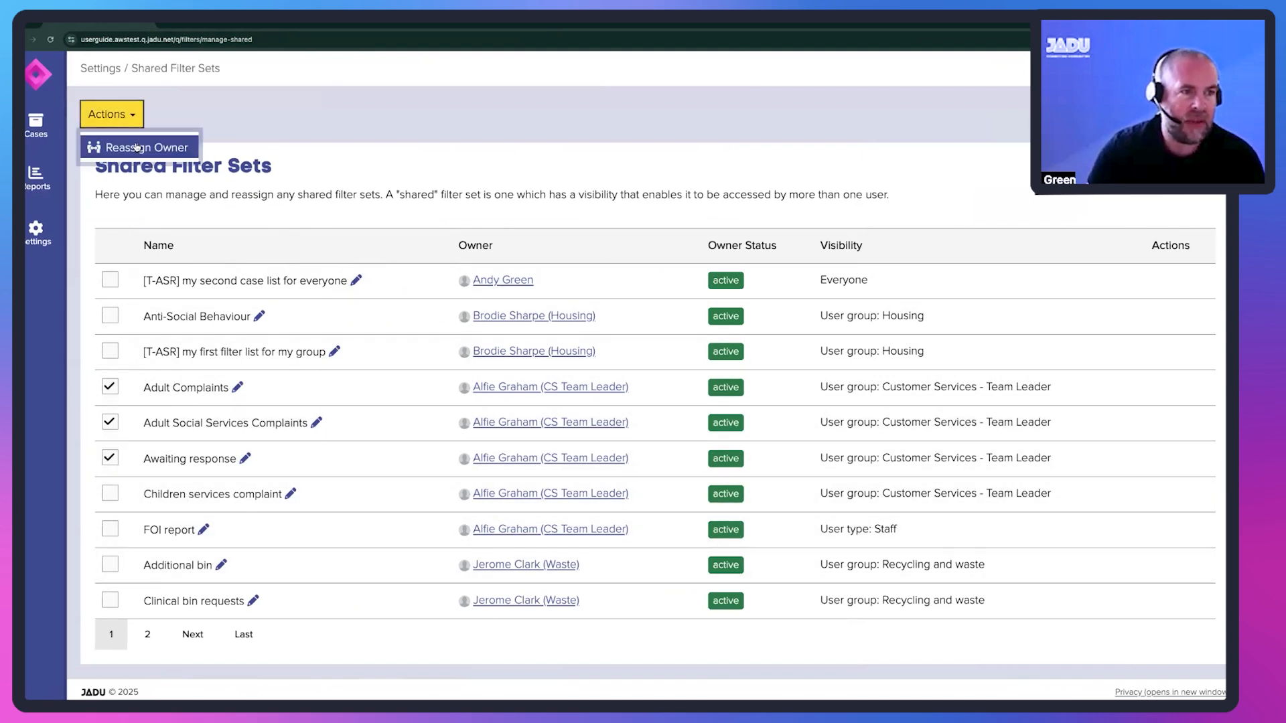
left_click(136, 147)
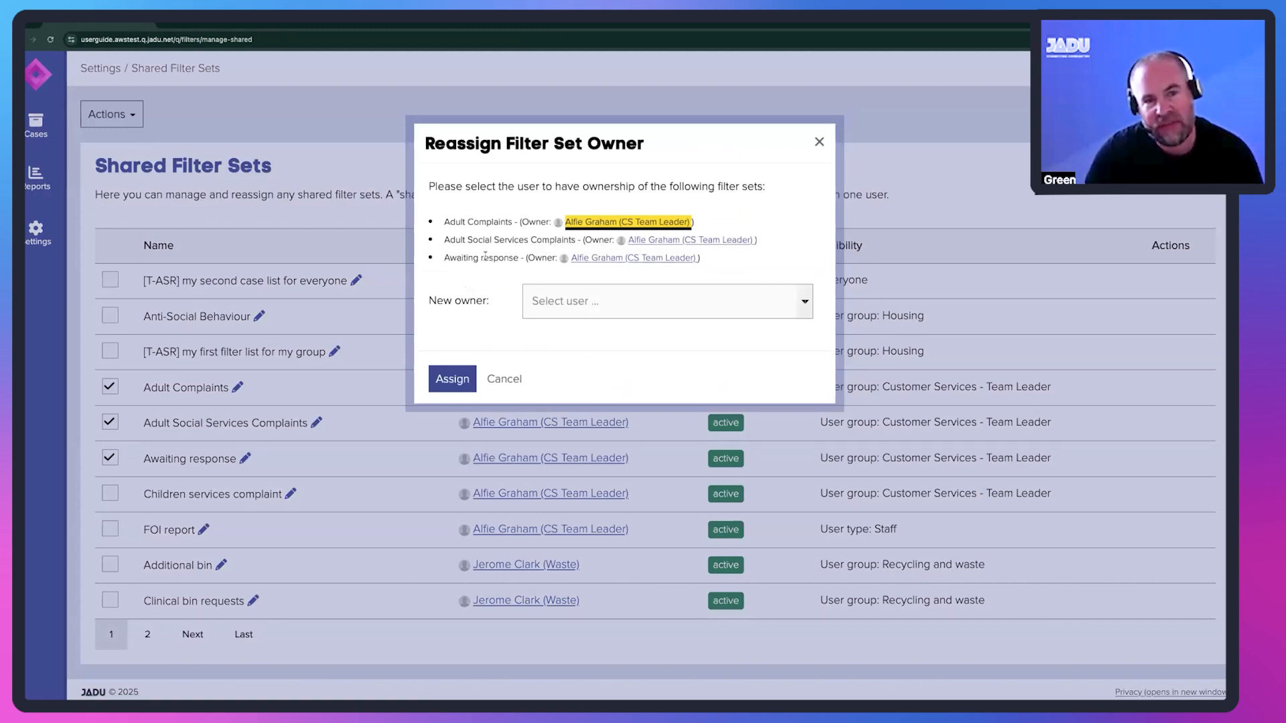
left_click(554, 301)
scroll(580, 372, "down", 10)
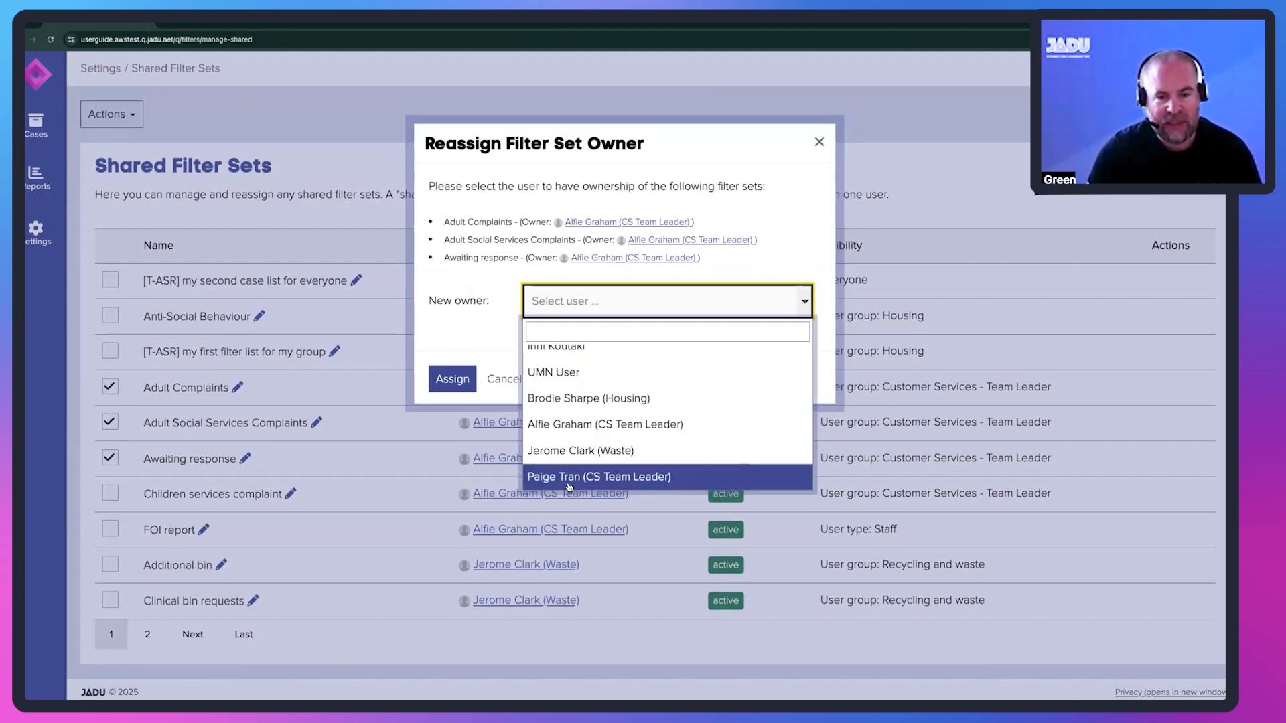
left_click(569, 476)
left_click(458, 383)
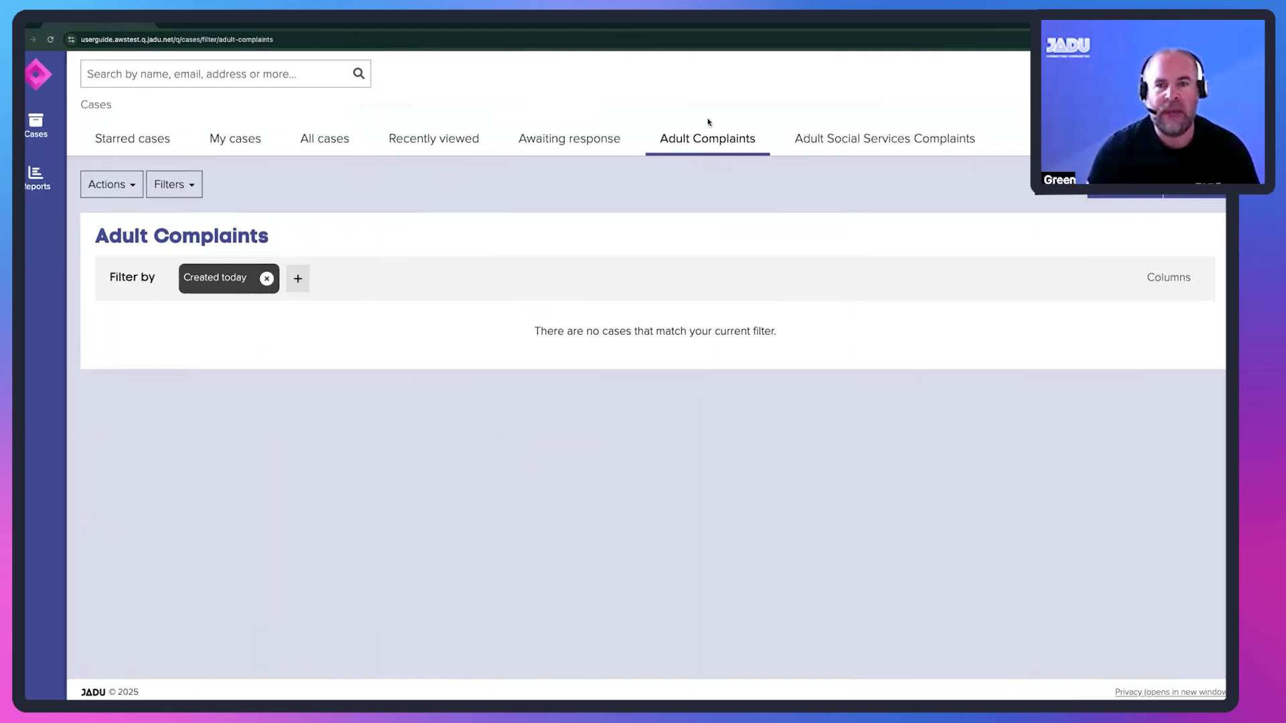
- Check the Adult Complaints filter actions available to the new owner, and to the former owner after reloading that owner's Cases window
left_click(190, 190)
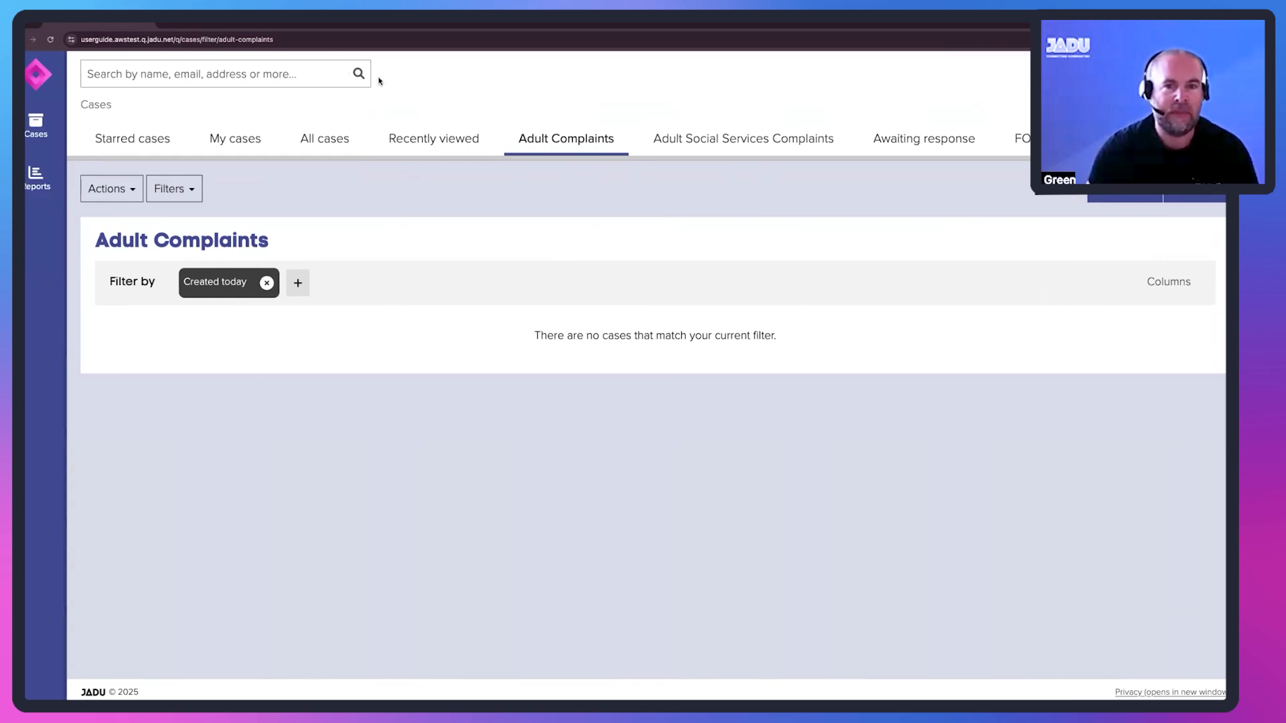
left_click(50, 40)
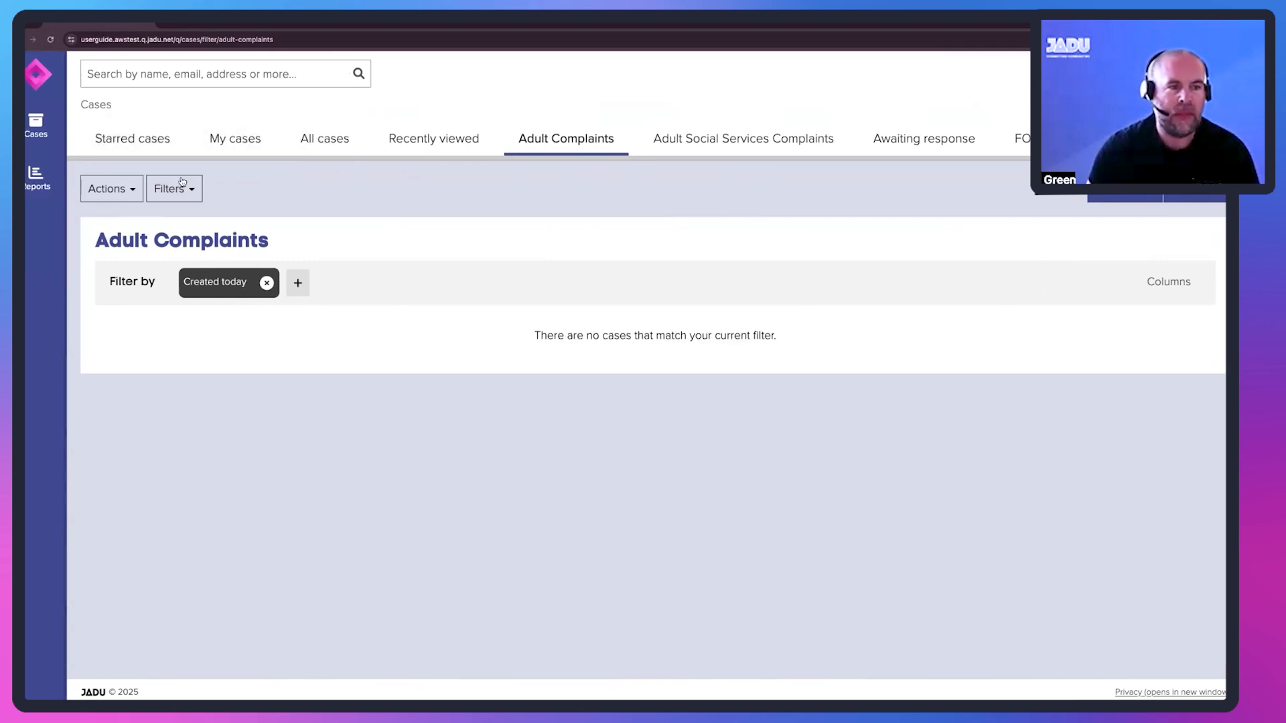
left_click(180, 189)
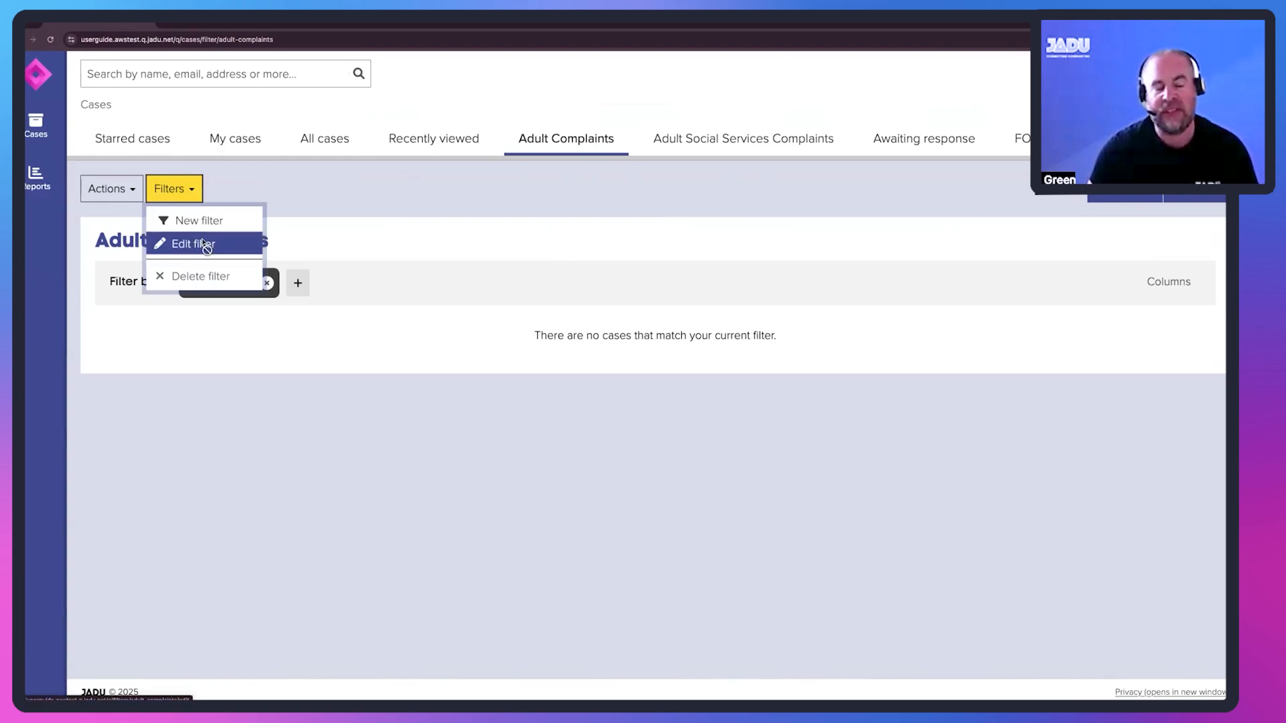
left_click(176, 188)
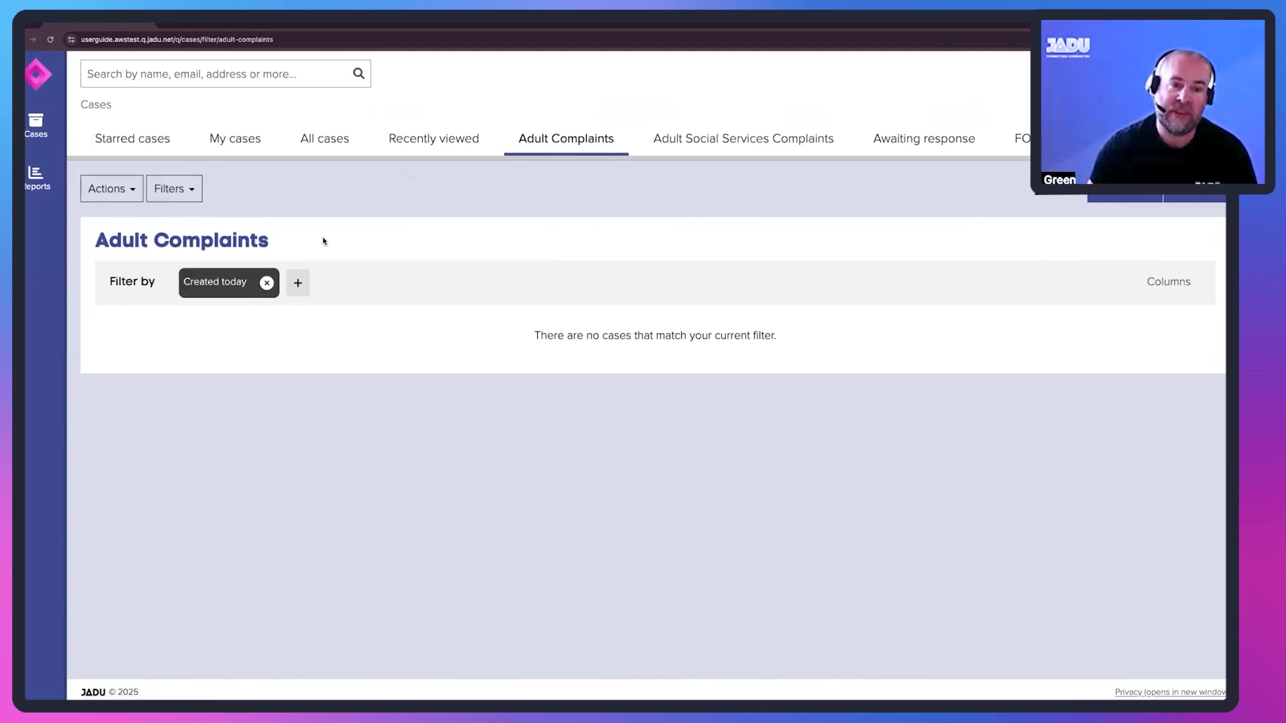